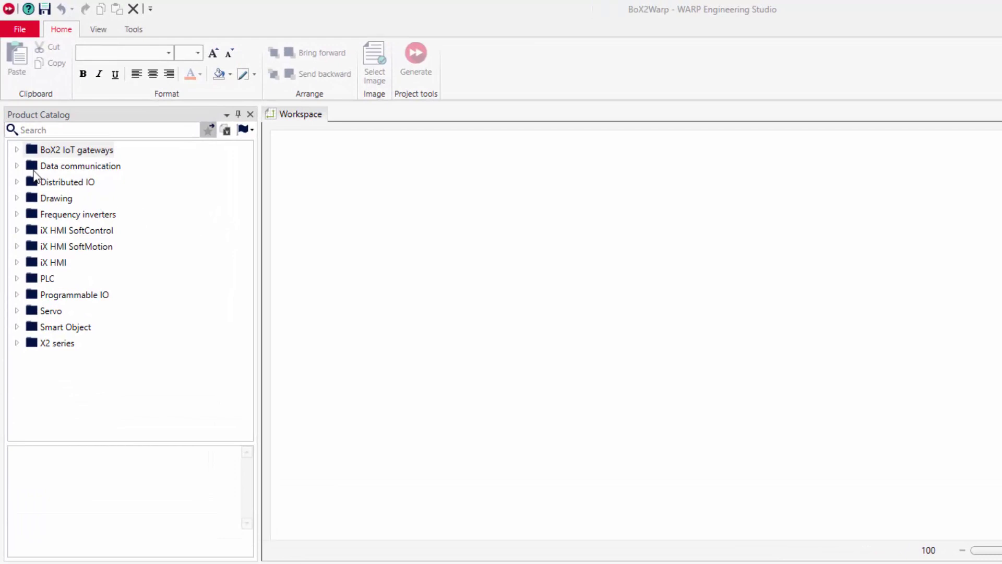
Place a BoX2 pro device from the BoX2 IoT gateways catalog onto the workspace.
left_click(17, 150)
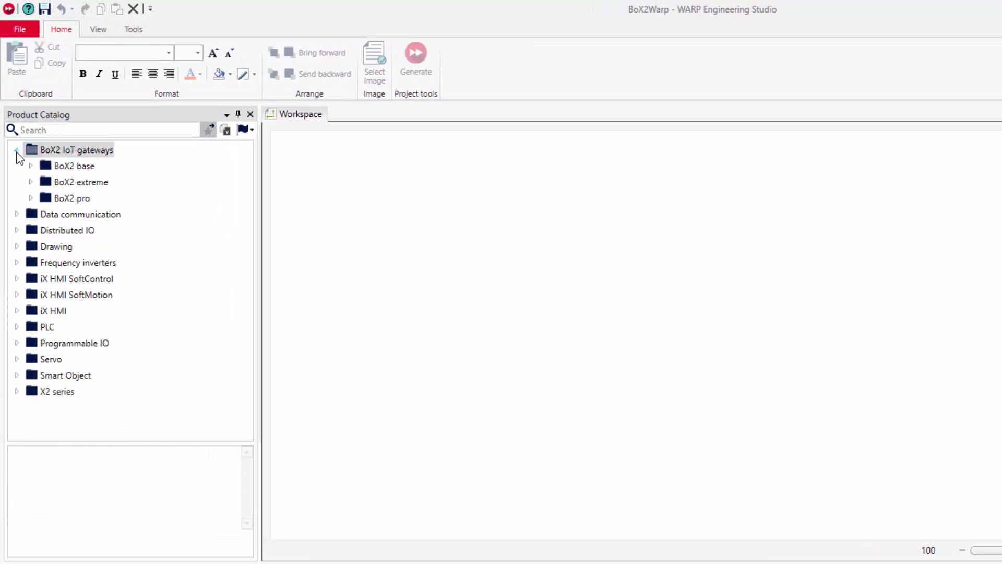
left_click(30, 198)
left_click_drag(81, 215, 359, 226)
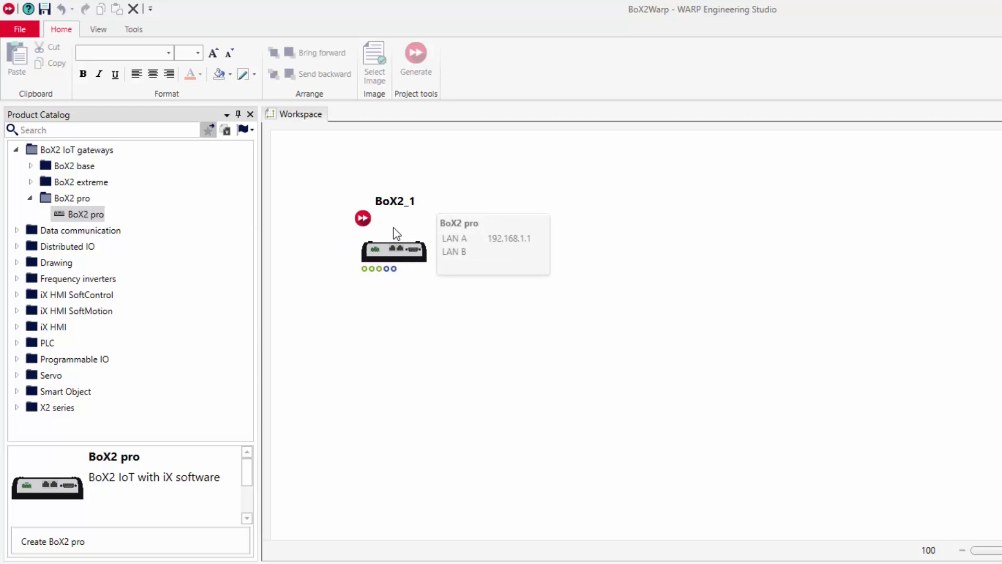
Set BoX2_1's LAN A to 192.168.11.25 and LAN B to 192.168.10.25.
double_click(491, 239)
type("192.168.11.25")
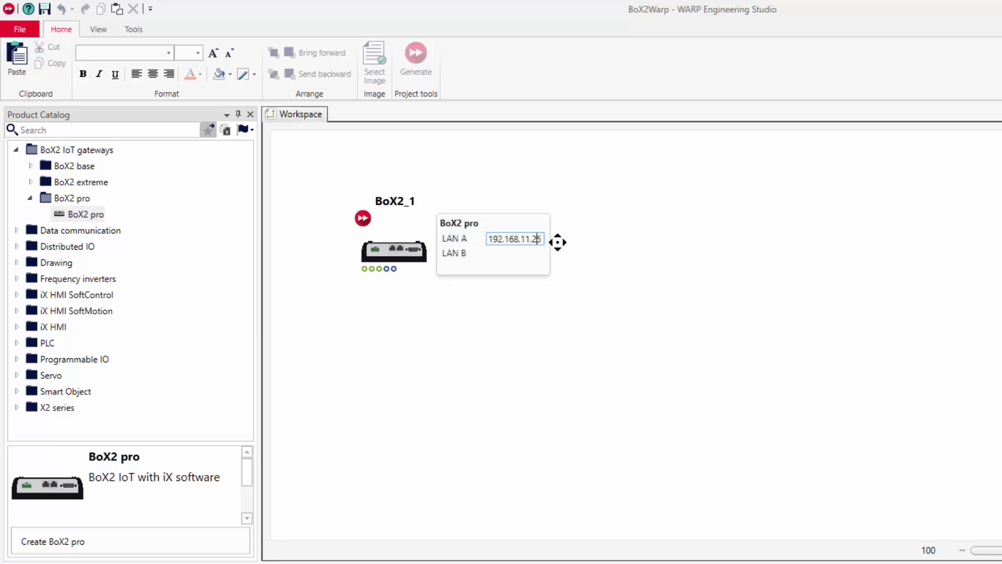
key("Return")
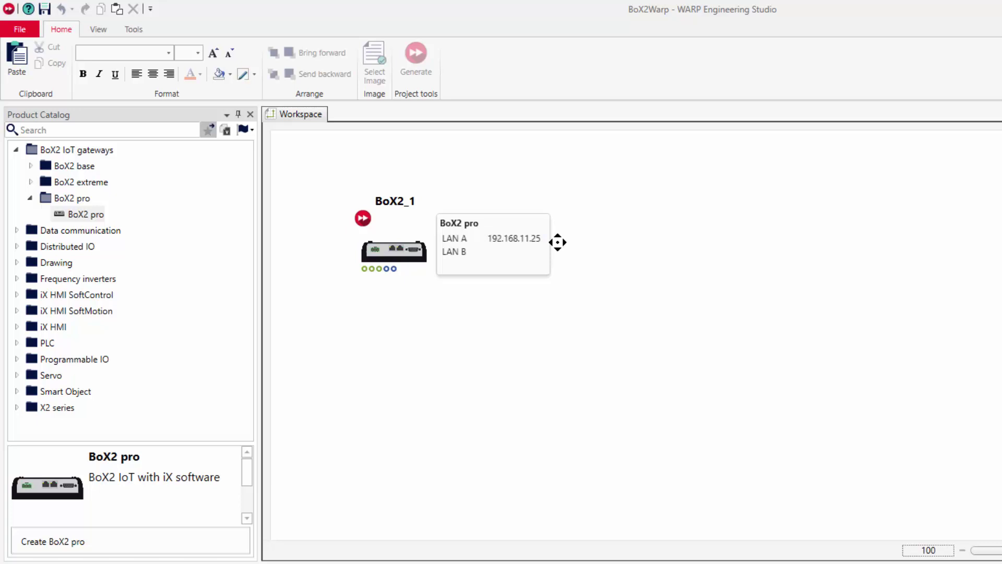
double_click(528, 251)
type("192.168.10")
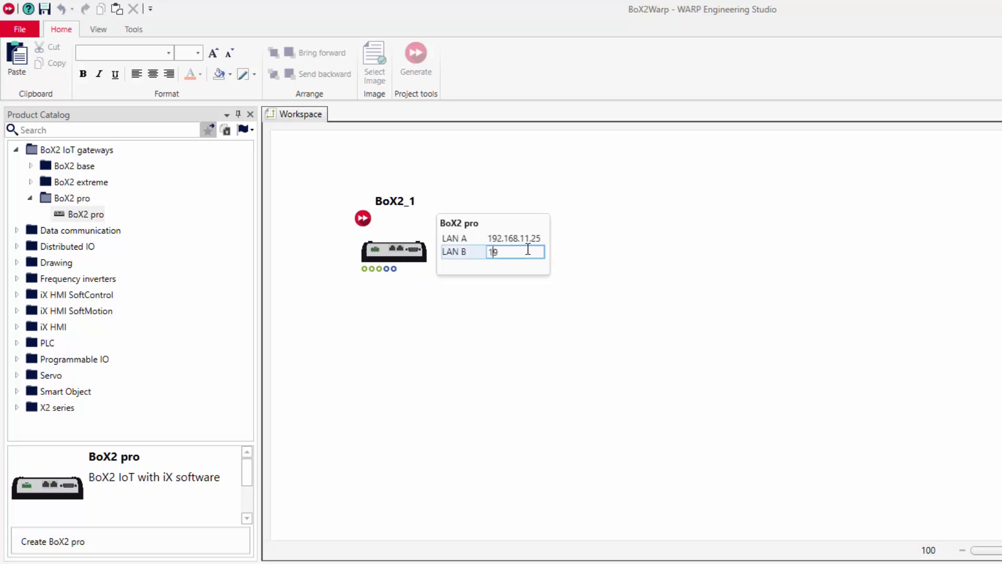
type(".25")
key("Return")
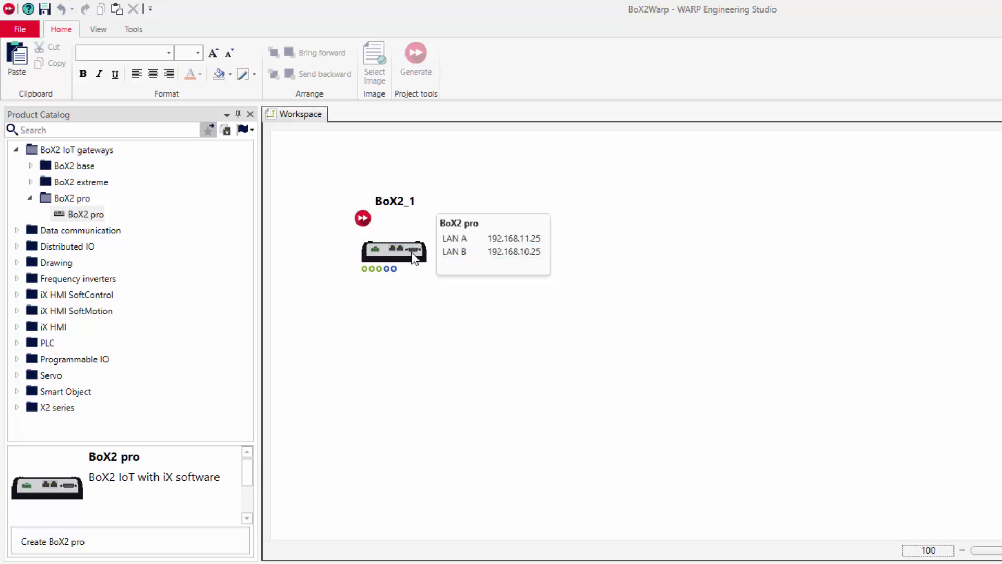
left_click(424, 255)
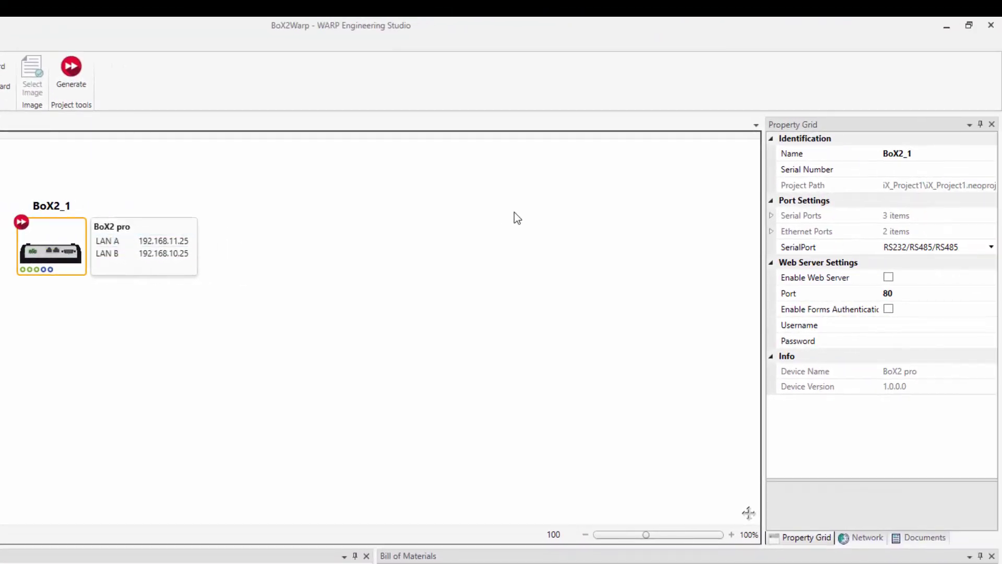
Enter the device's serial number in BoX2_1's Serial Number property.
left_click(898, 172)
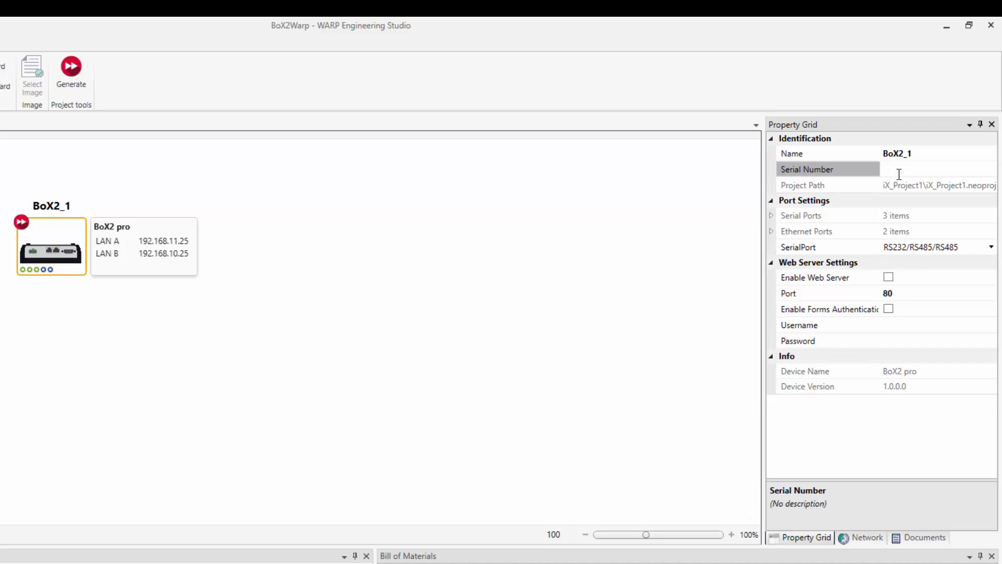
type("210713-00460")
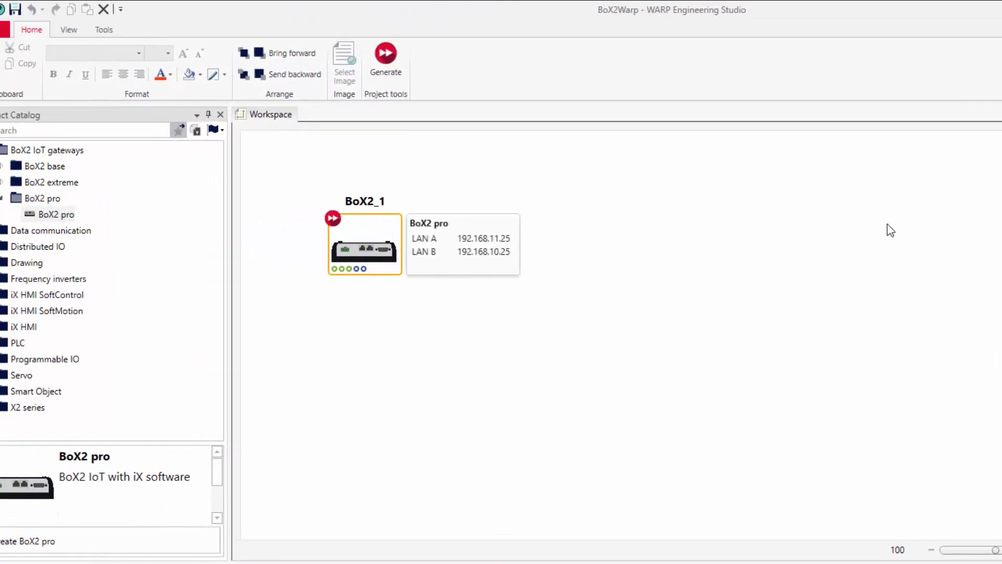
Generate BoX2_1's BoX2 config file with USB Drive (E:) as the destination.
right_click(411, 253)
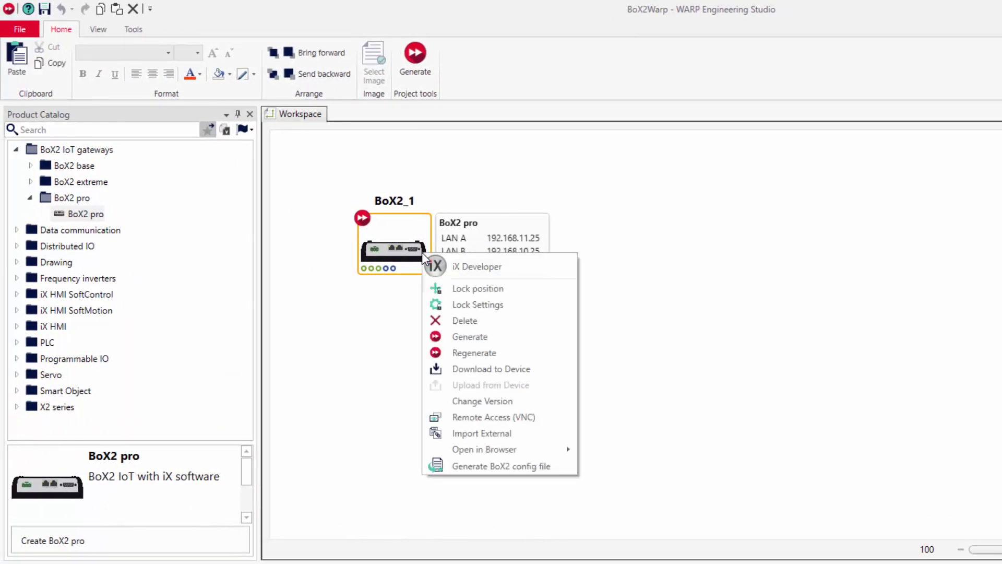
left_click(480, 465)
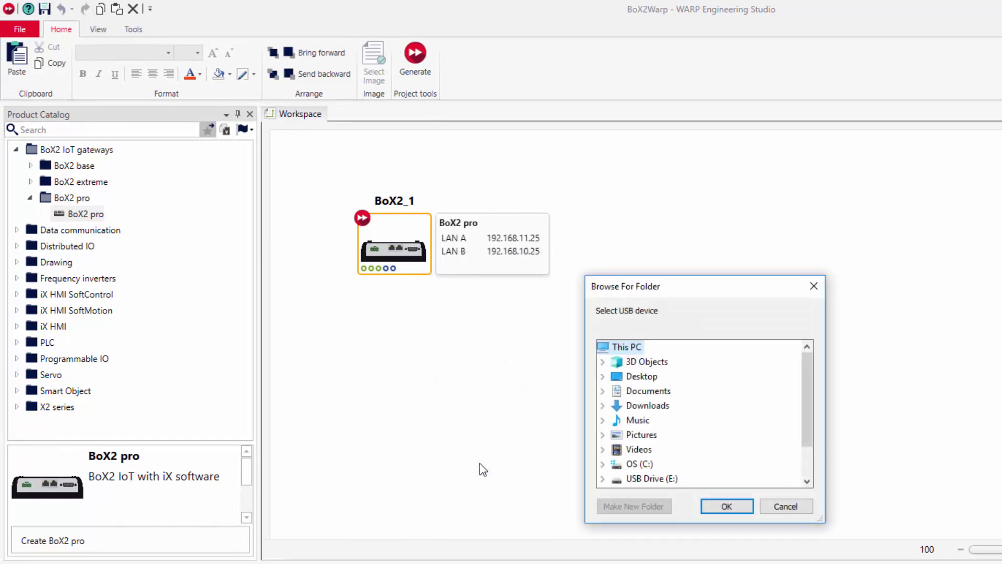
left_click(663, 480)
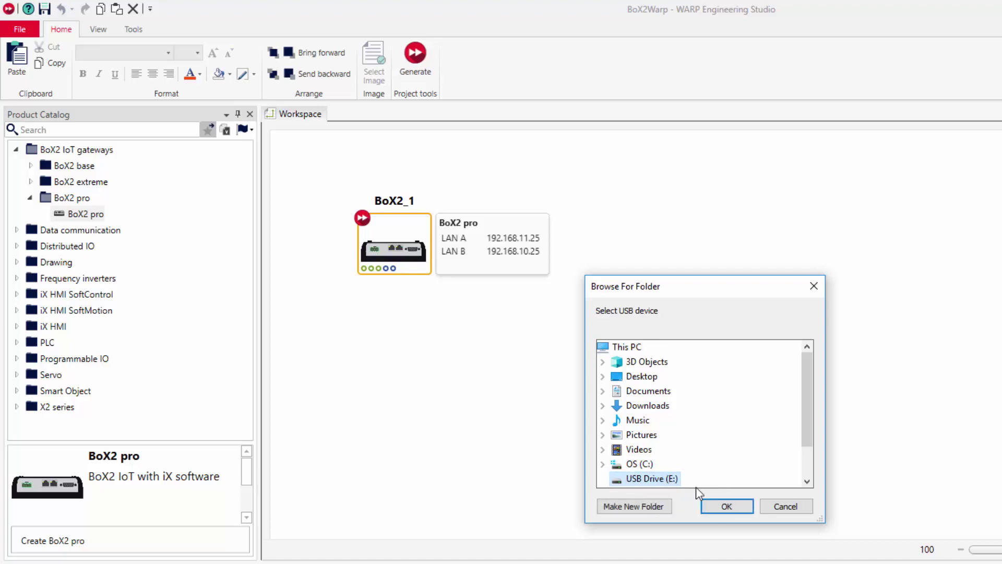
left_click(728, 506)
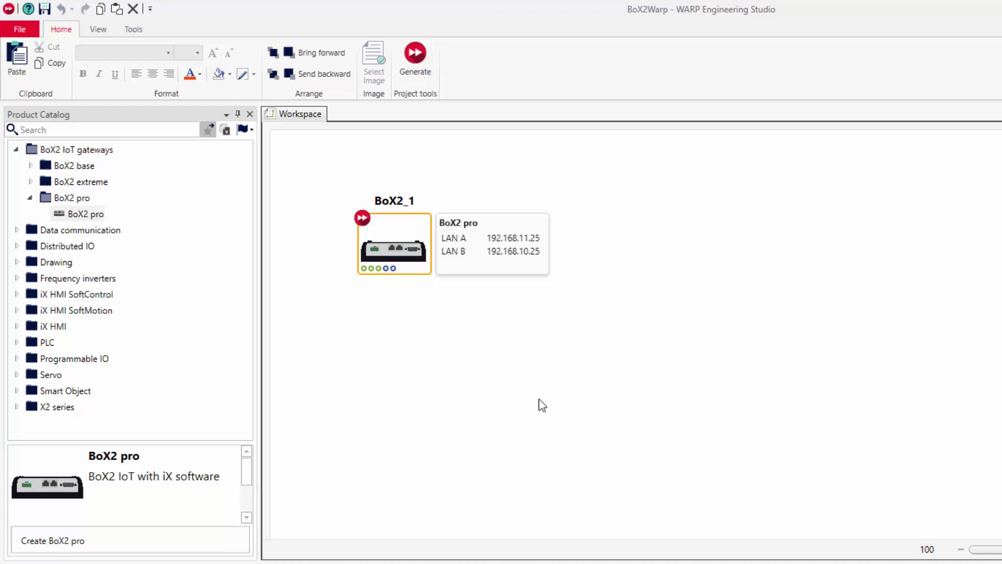
Generate BoX2_1's project and open it as iX_Project1 in iX Developer.
right_click(415, 258)
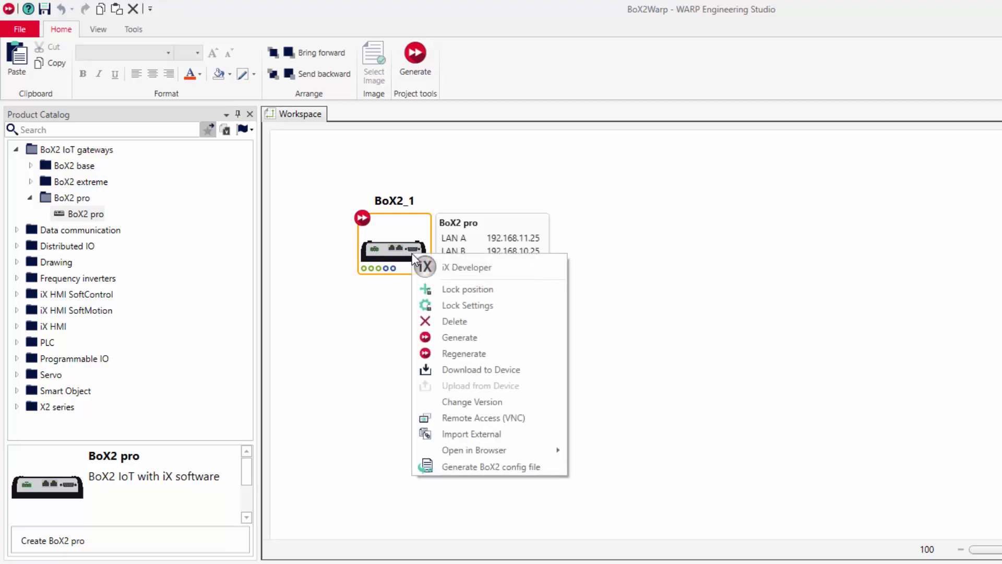
left_click(429, 267)
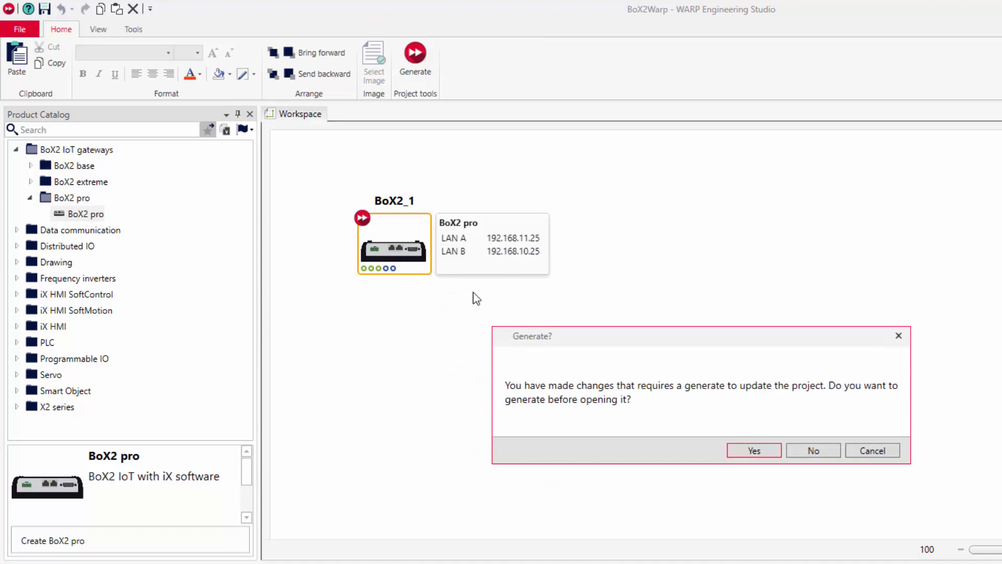
left_click(738, 449)
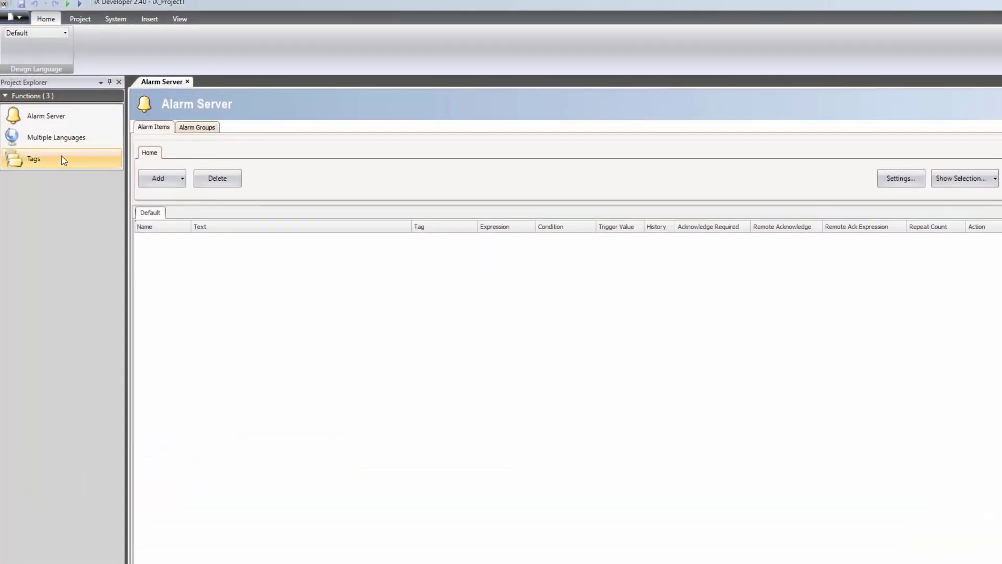
In the Tags editor's Controllers list, switch Controller1 to the Allen-Bradley Ethernet/IP driver.
double_click(63, 160)
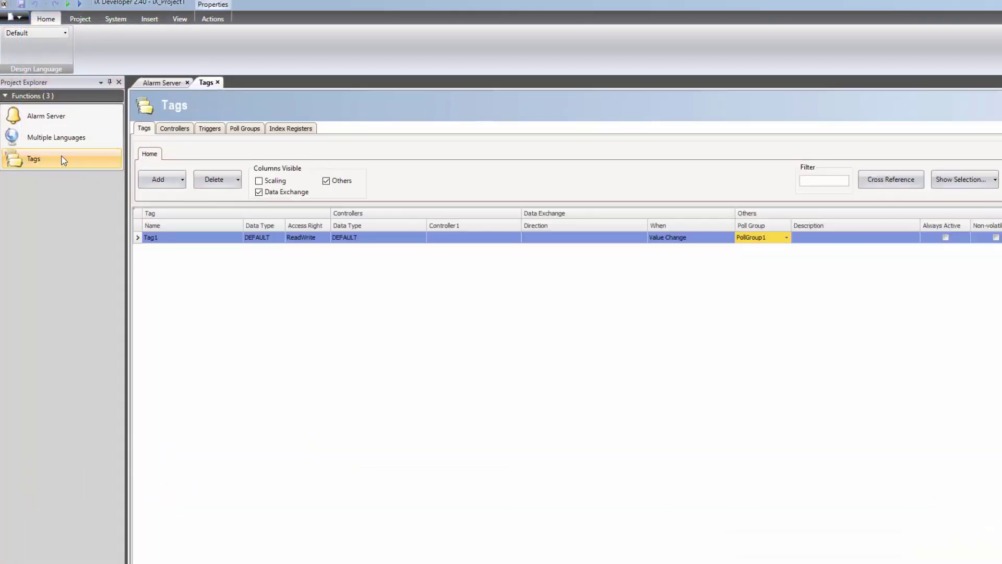
left_click(175, 129)
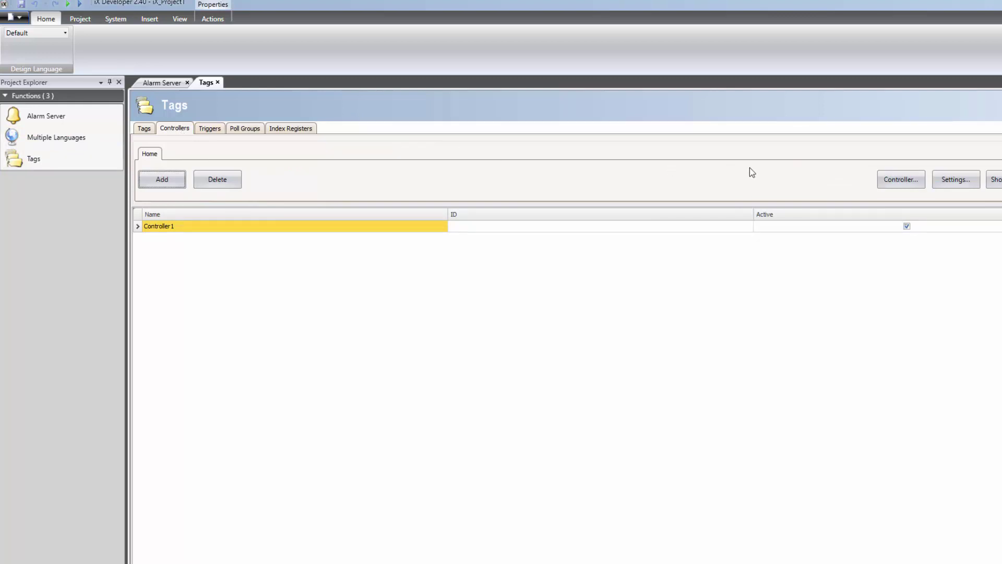
left_click(899, 180)
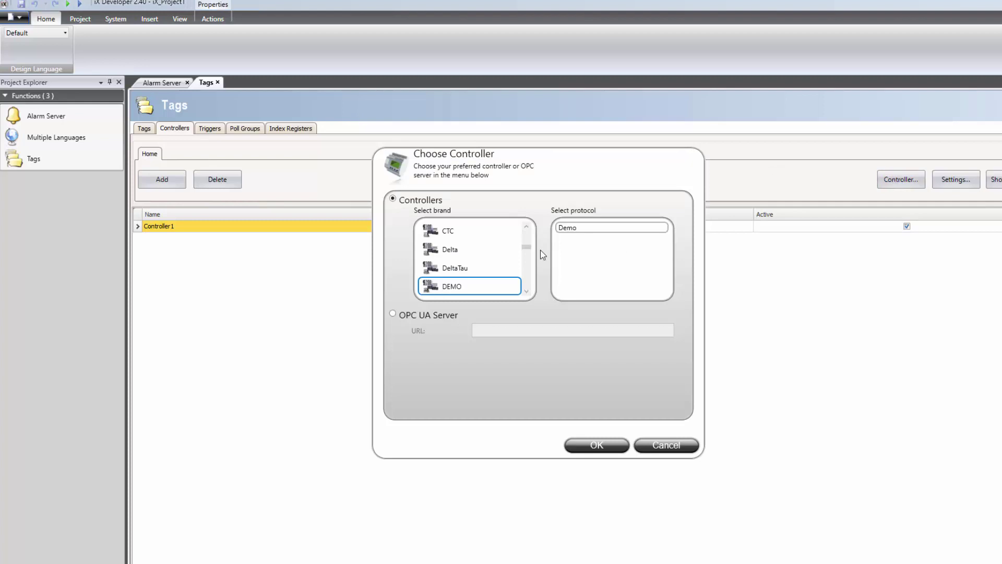
scroll(494, 253, "up", 1)
left_click(495, 254)
left_click(577, 273)
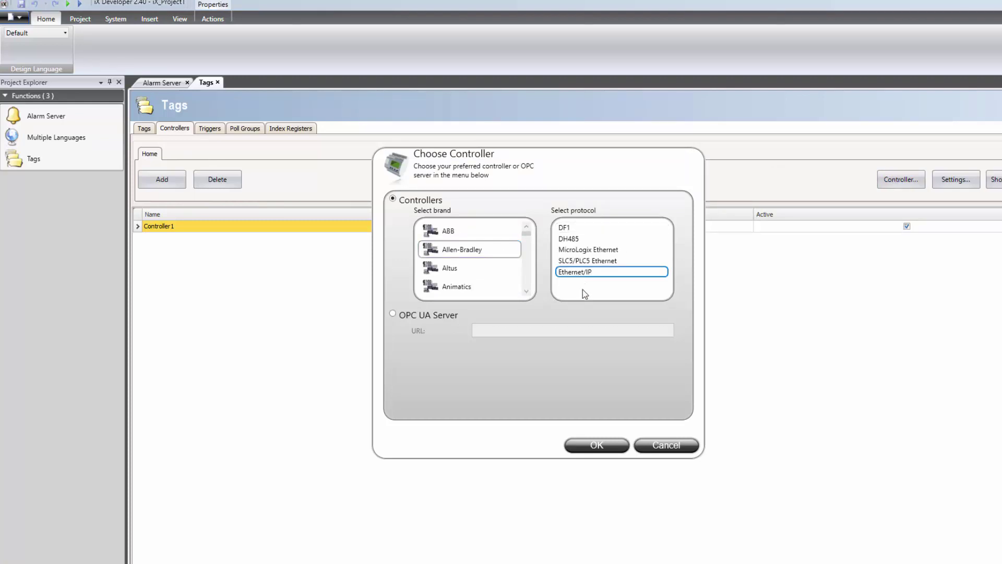
left_click(597, 443)
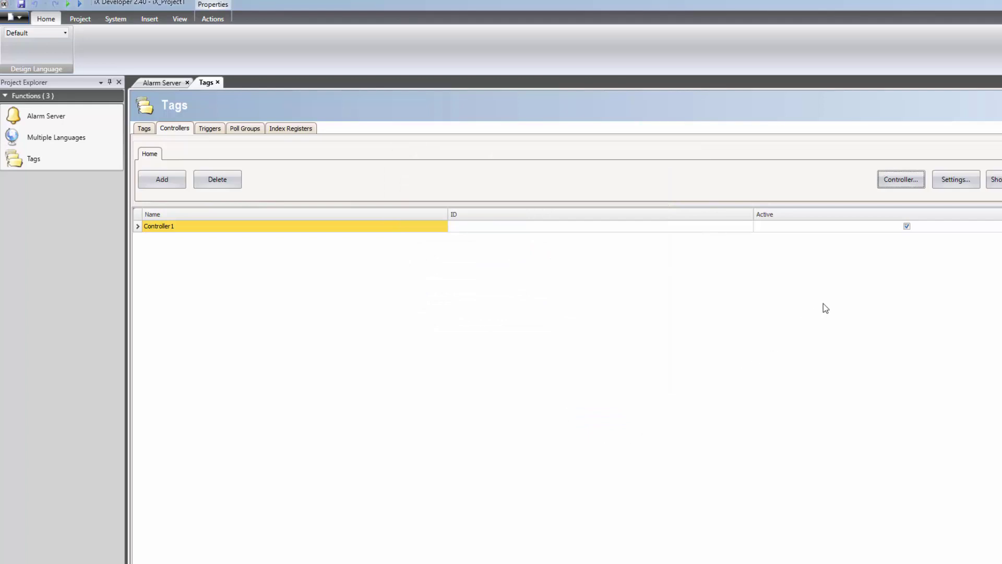
Set Enable rack position addressing to No in Controller1's Ethernet/IP settings.
left_click(941, 180)
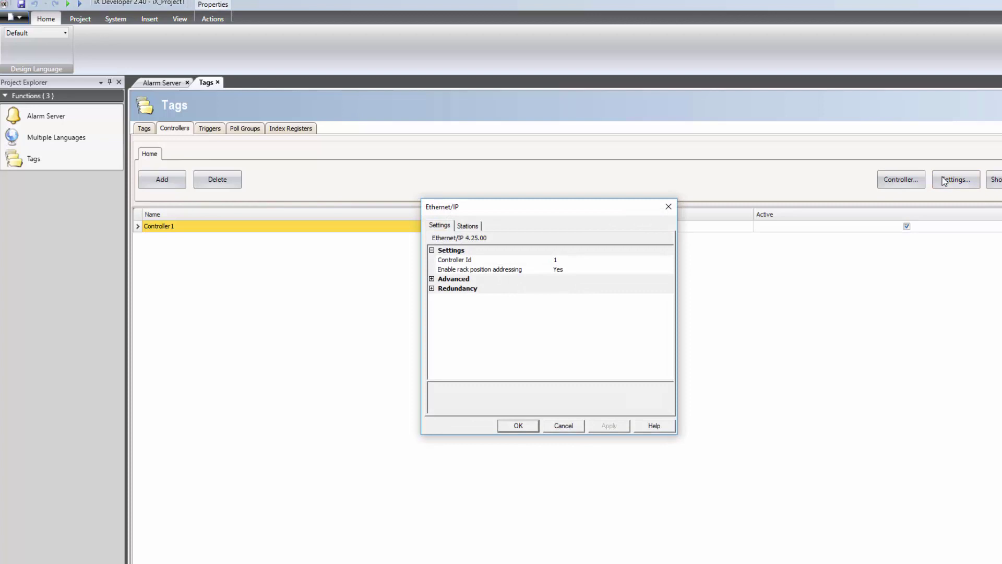
left_click(592, 271)
left_click(590, 272)
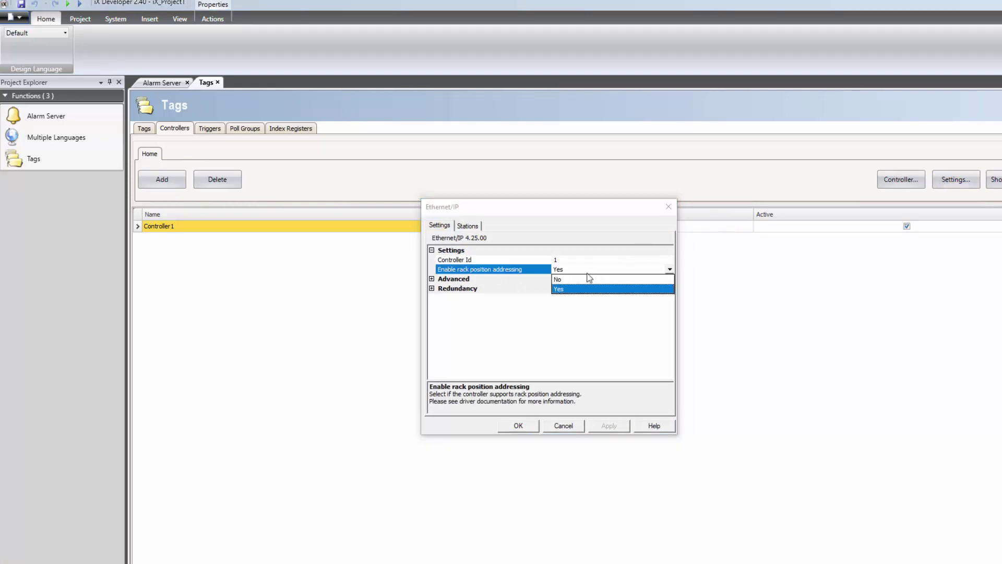
left_click(583, 281)
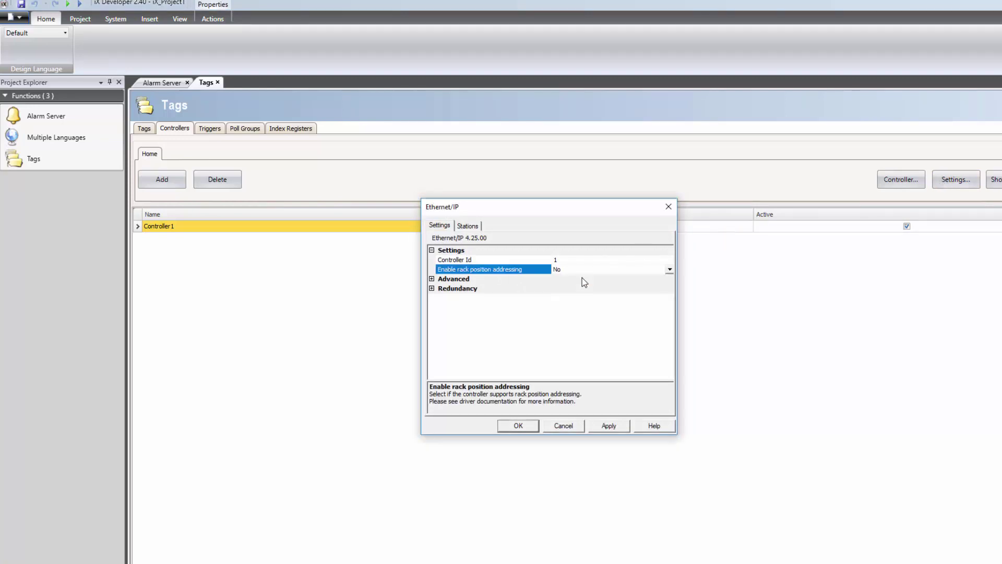
Change station 0's IP address to 192.168.11.40.
left_click(471, 227)
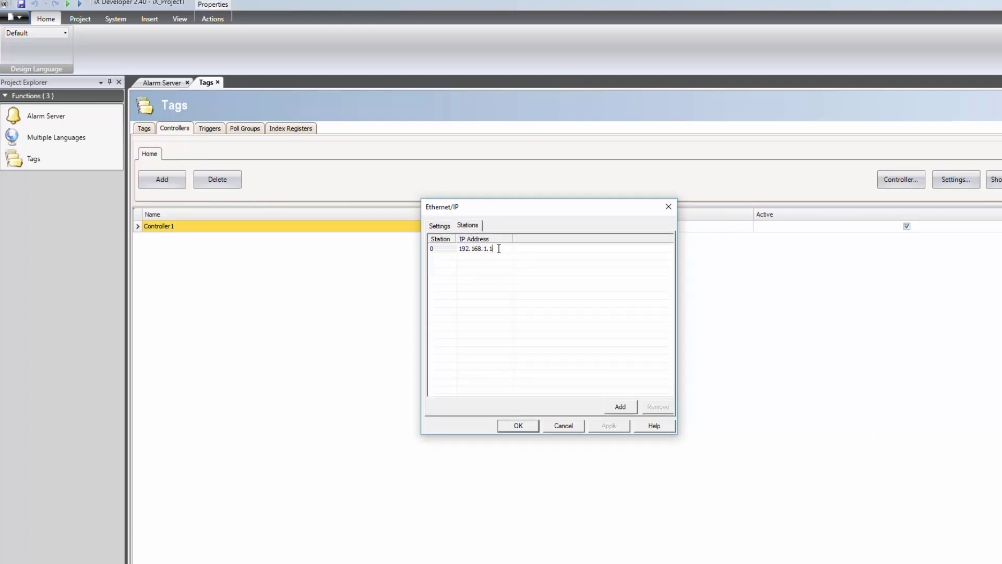
type("11")
key("Return")
Review the Ethernet/IP help's Release Notes and Addressing sections, then accept the driver settings.
left_click(658, 427)
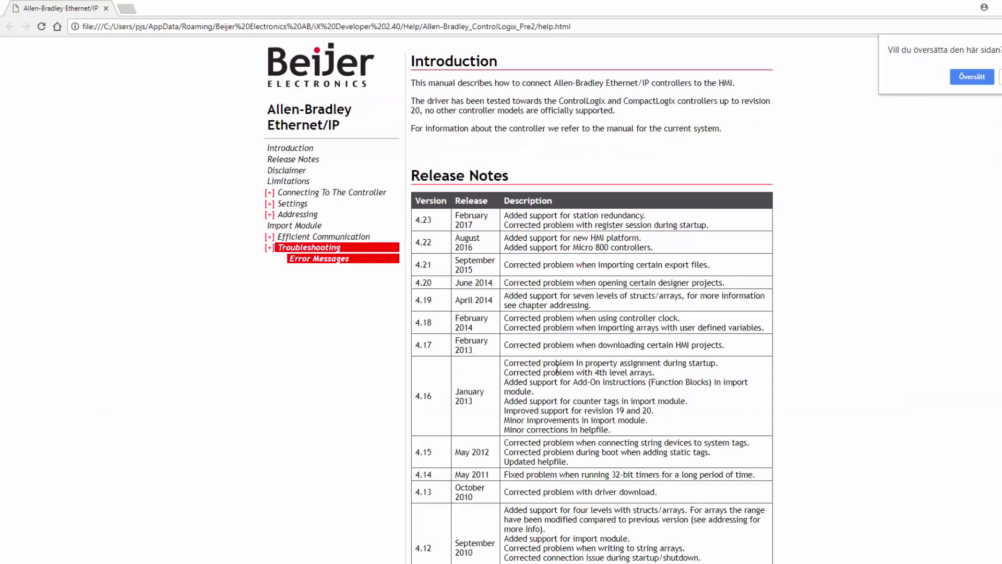
left_click(311, 160)
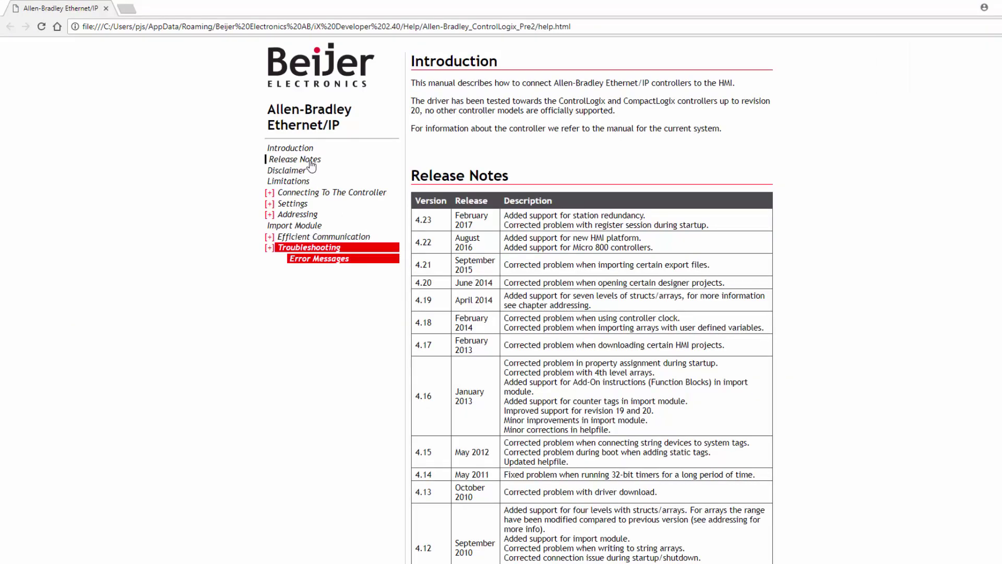
left_click(308, 214)
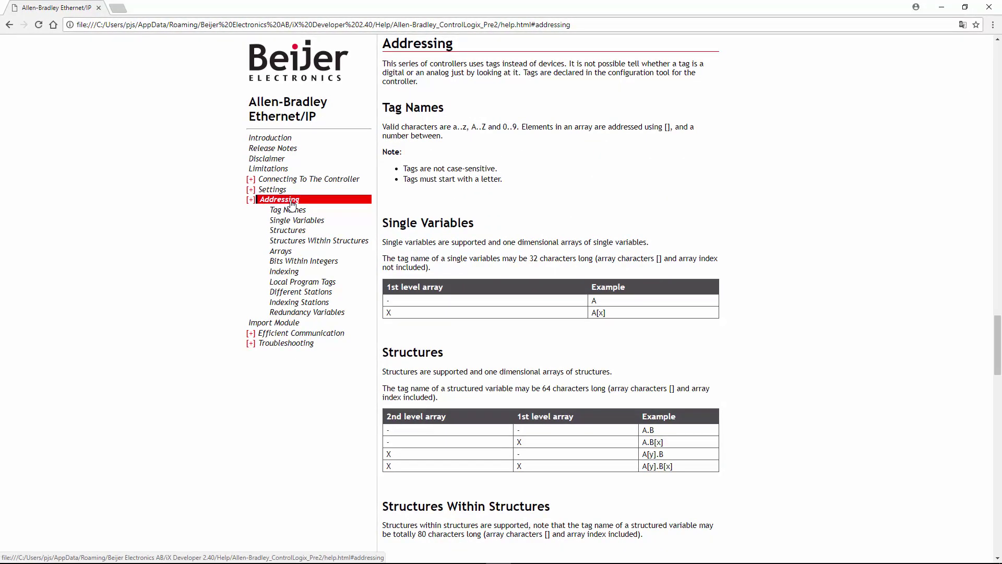
left_click(989, 7)
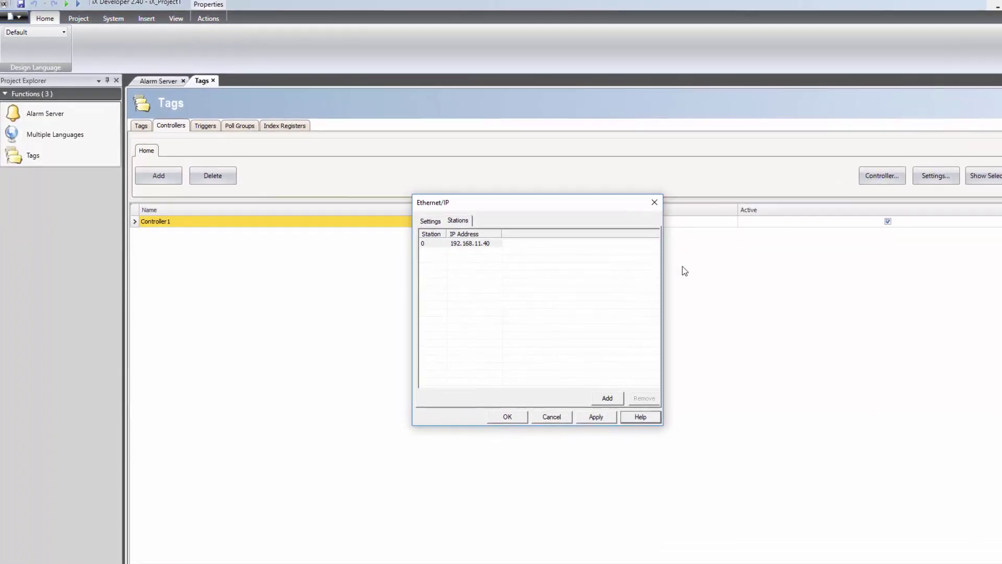
left_click(512, 417)
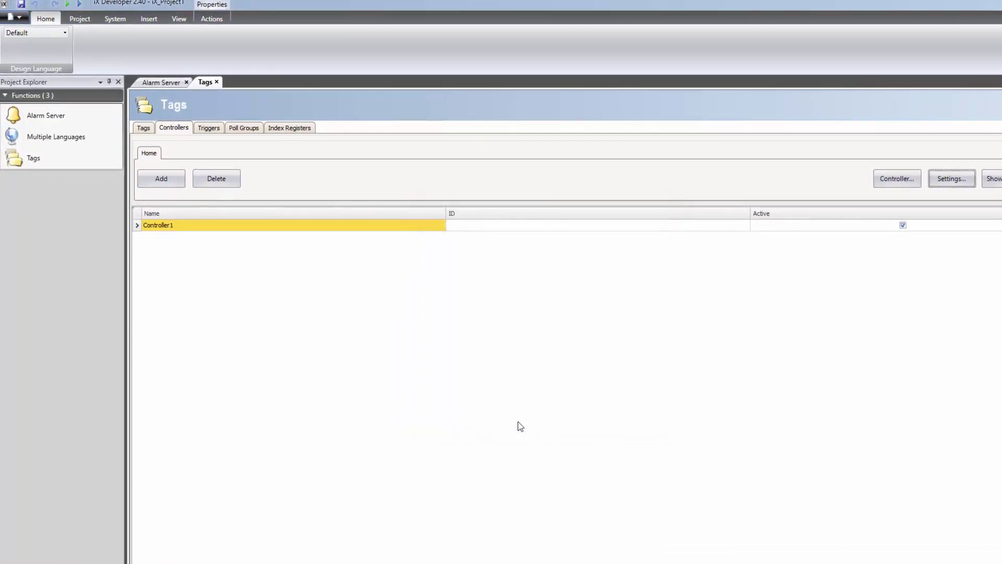
Rename Controller1 to AB and save the project.
double_click(189, 225)
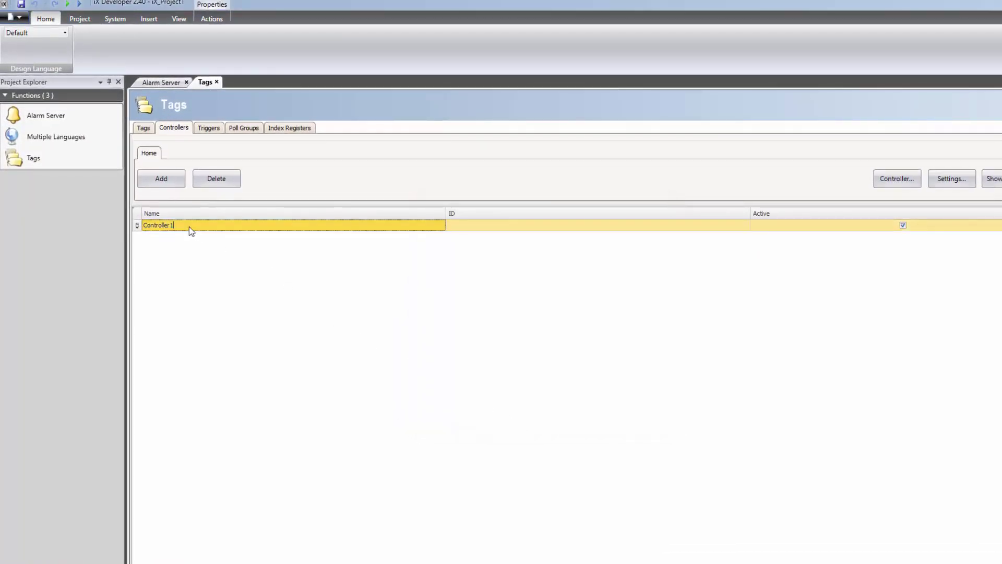
type("AB")
key("Return")
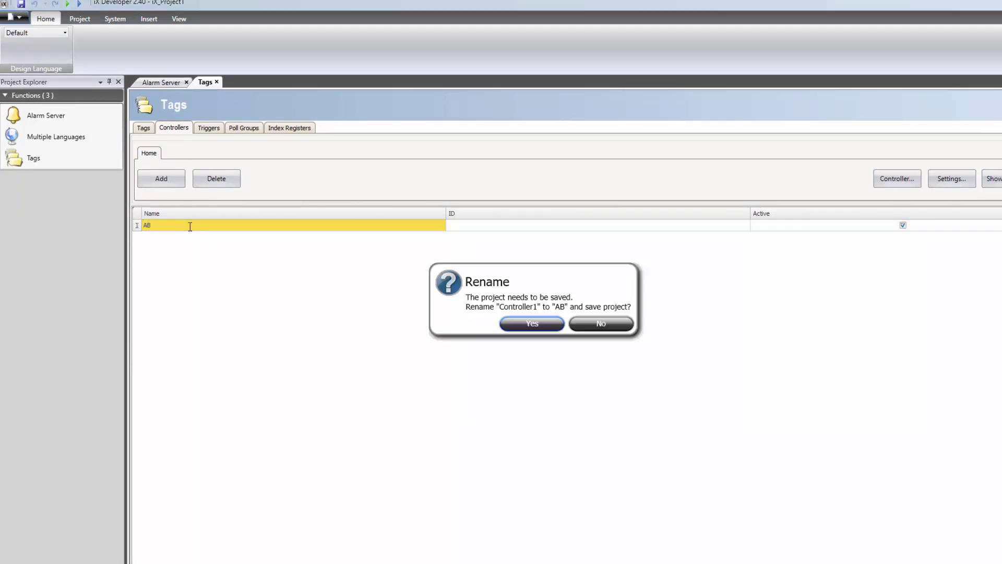
left_click(507, 323)
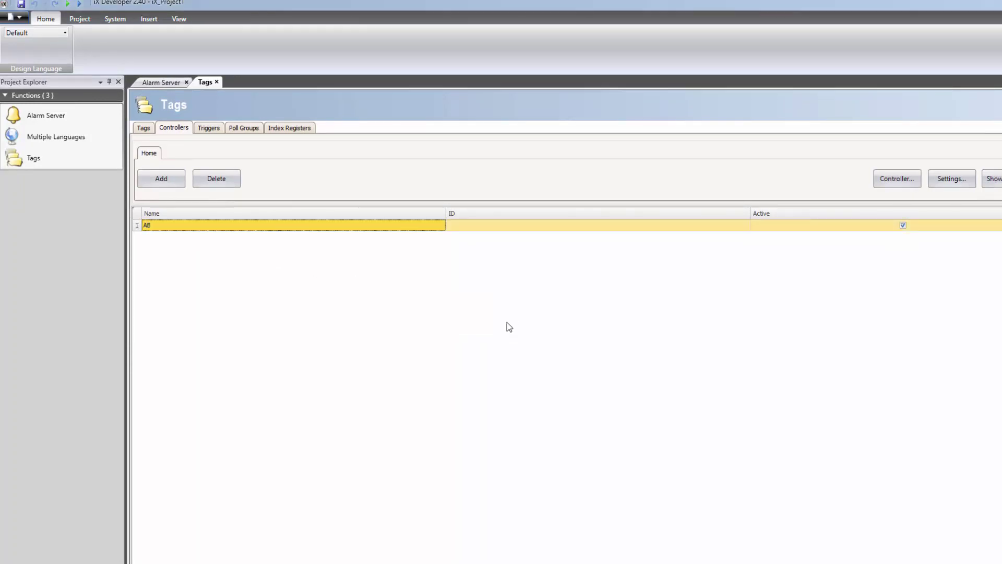
Add a second controller using the SIMATIC S7IsoTcp driver.
left_click(156, 180)
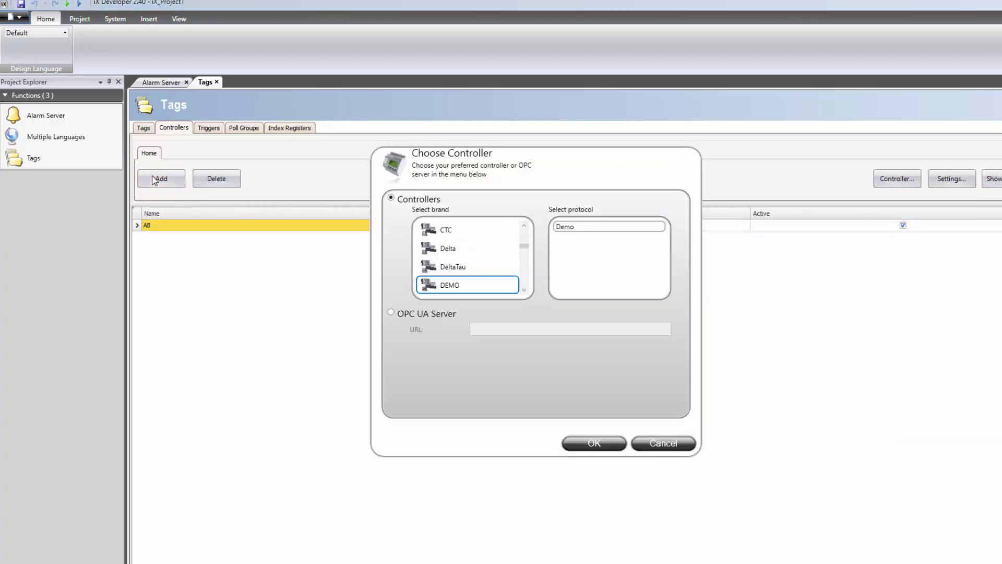
scroll(438, 272, "down", 5)
scroll(449, 277, "down", 10)
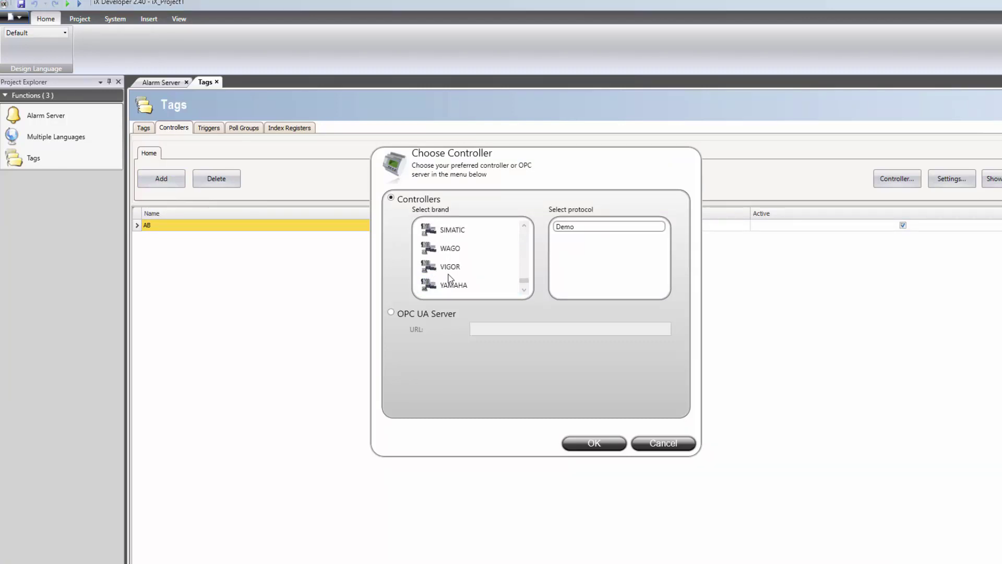
left_click(452, 230)
left_click(568, 228)
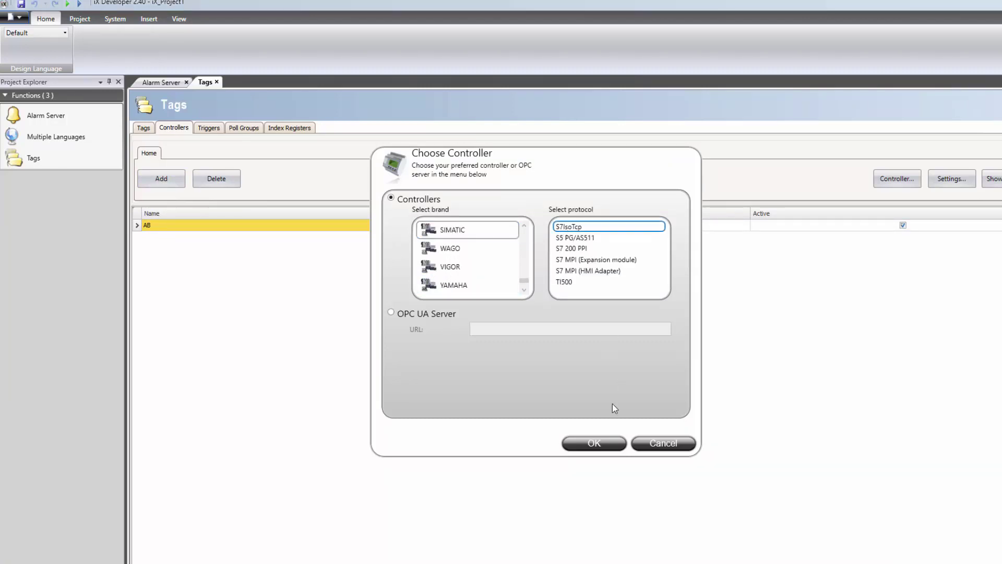
left_click(594, 443)
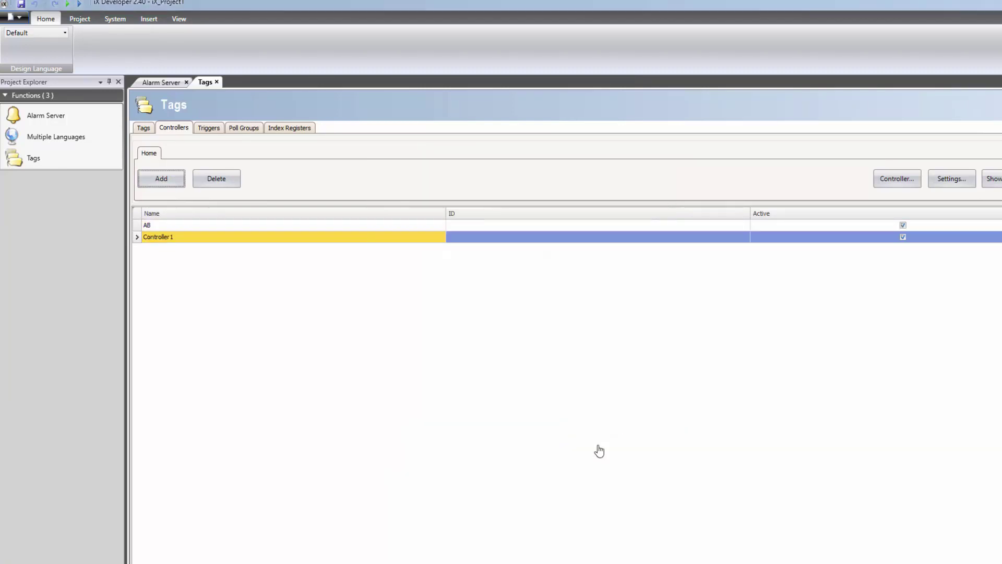
Rename the new controller to S7 and save the project.
left_click(287, 237)
type("S7")
key("Return")
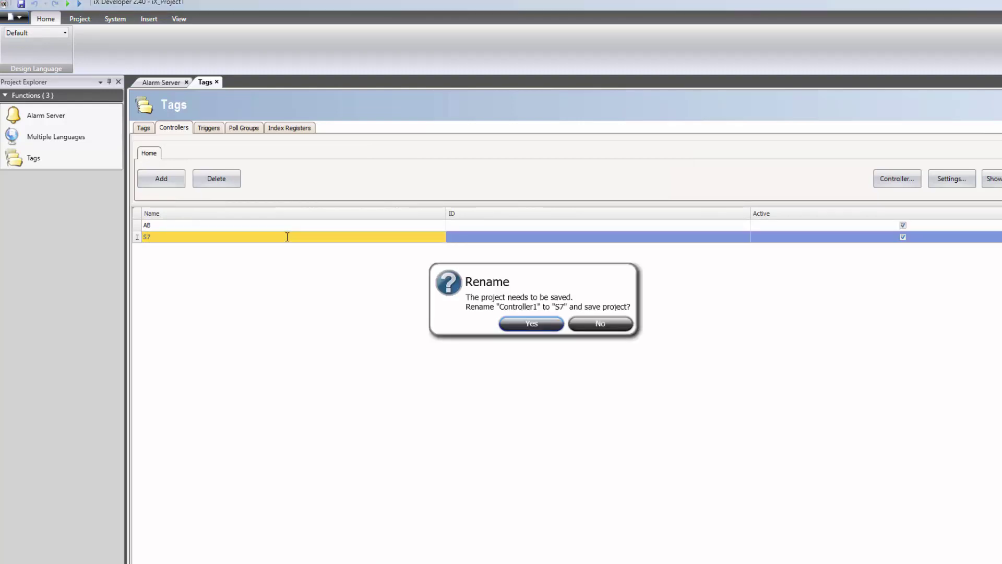
left_click(509, 326)
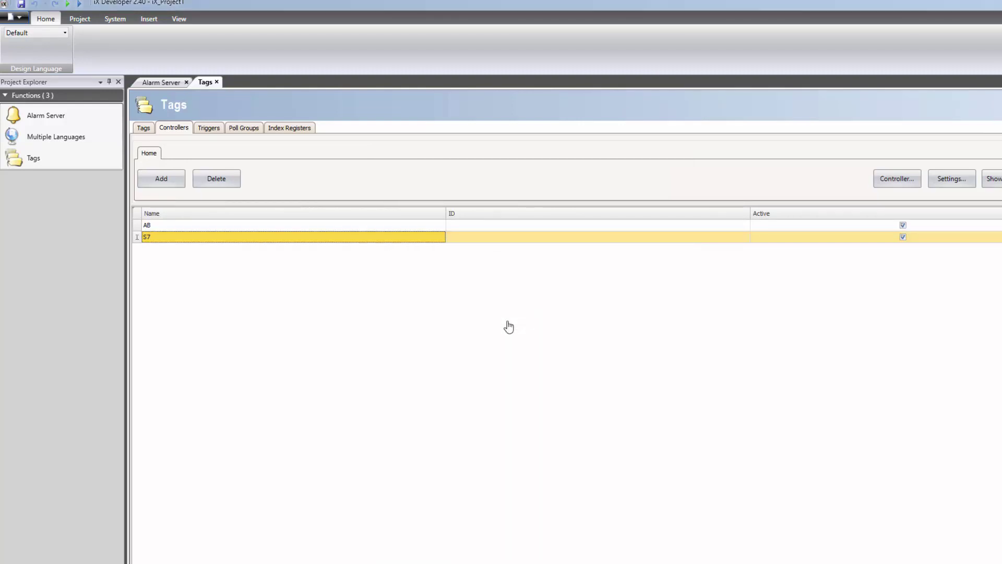
Set the S7 controller's station 0 IP address to 192.168.10.23.
left_click(944, 183)
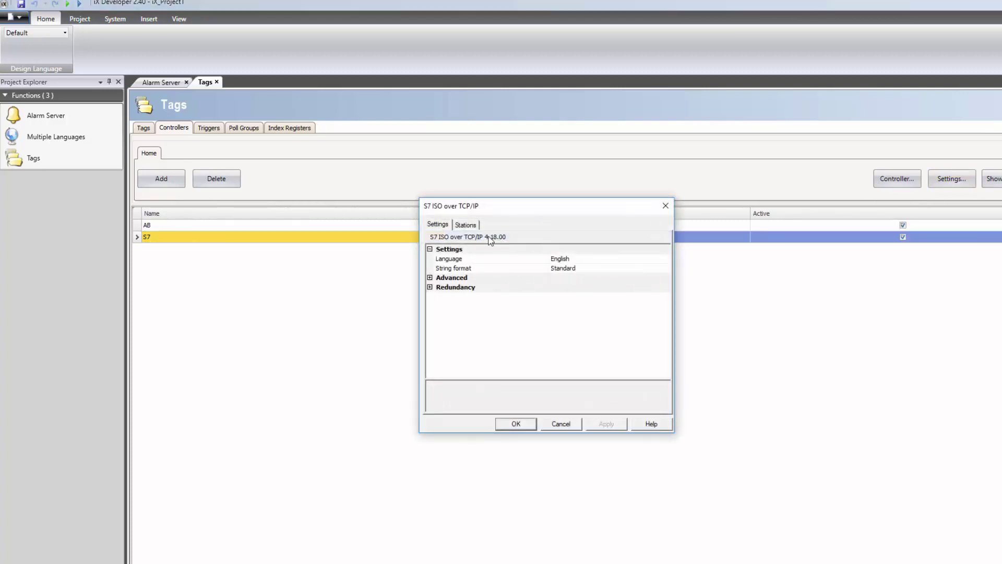
left_click(466, 224)
left_click(496, 248)
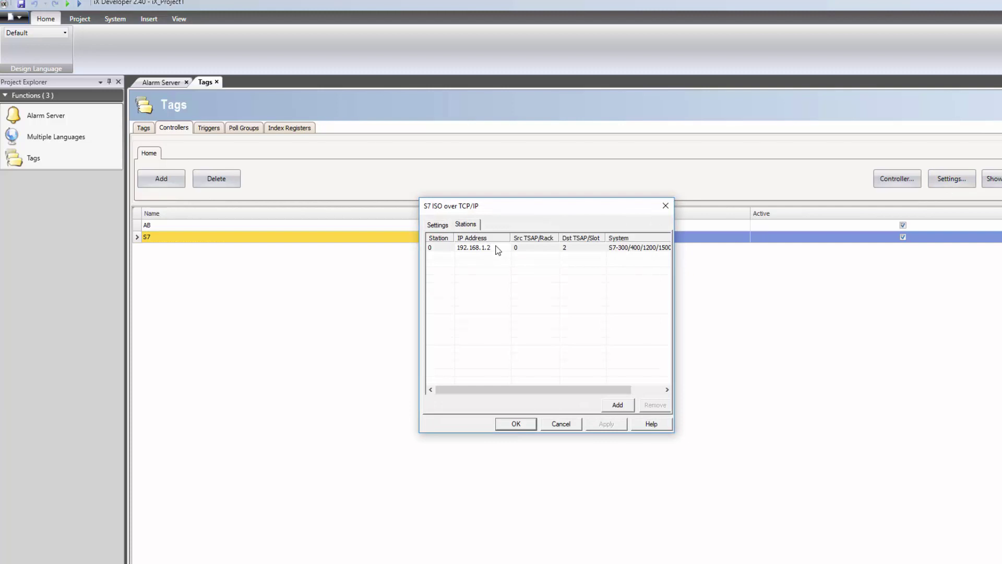
key("BackSpace")
key("BackSpace")
key("Return")
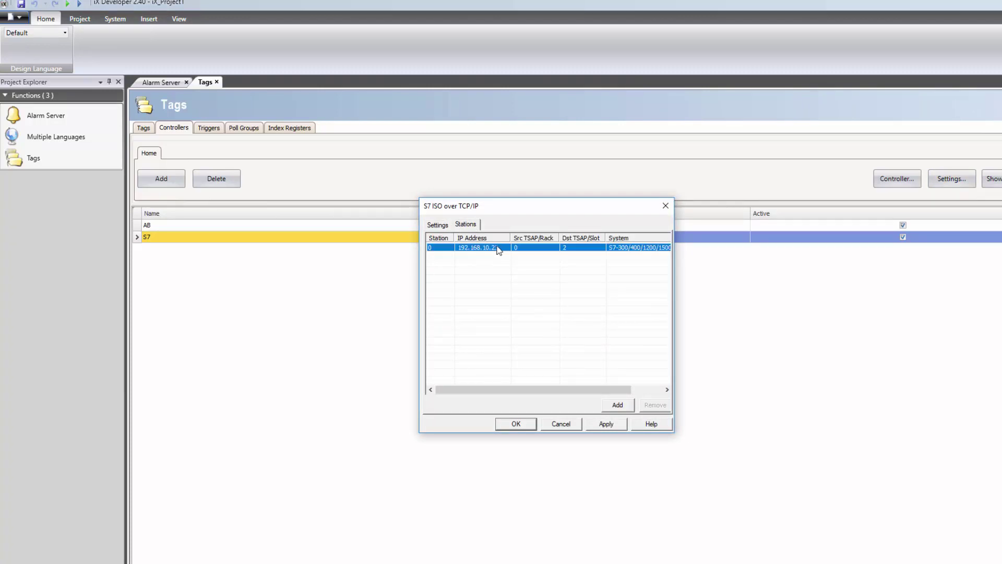
Set the station's Dst TSAP/Slot to 1 and apply the S7 settings.
left_click(585, 248)
key("BackSpace")
type("1")
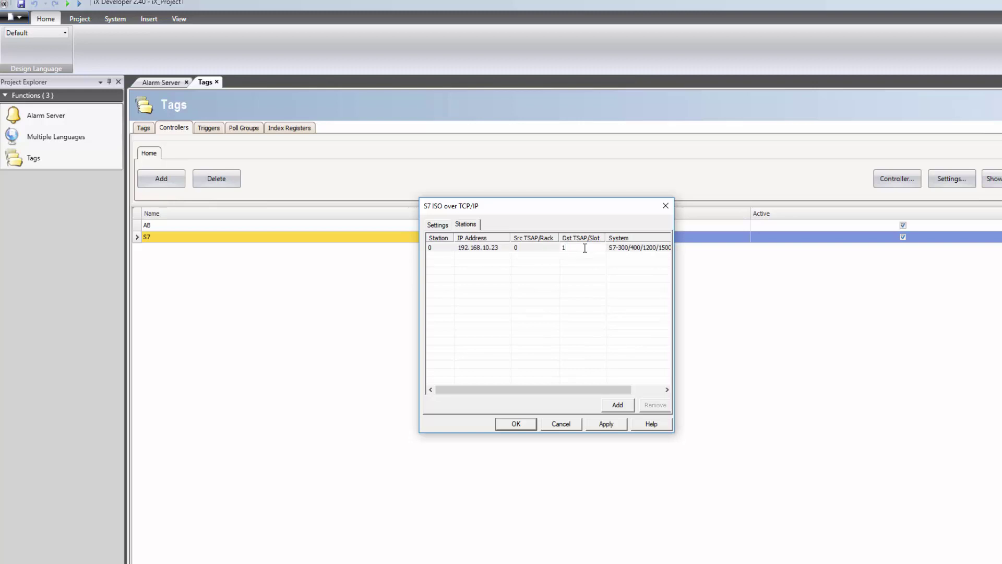
key("Return")
left_click(521, 425)
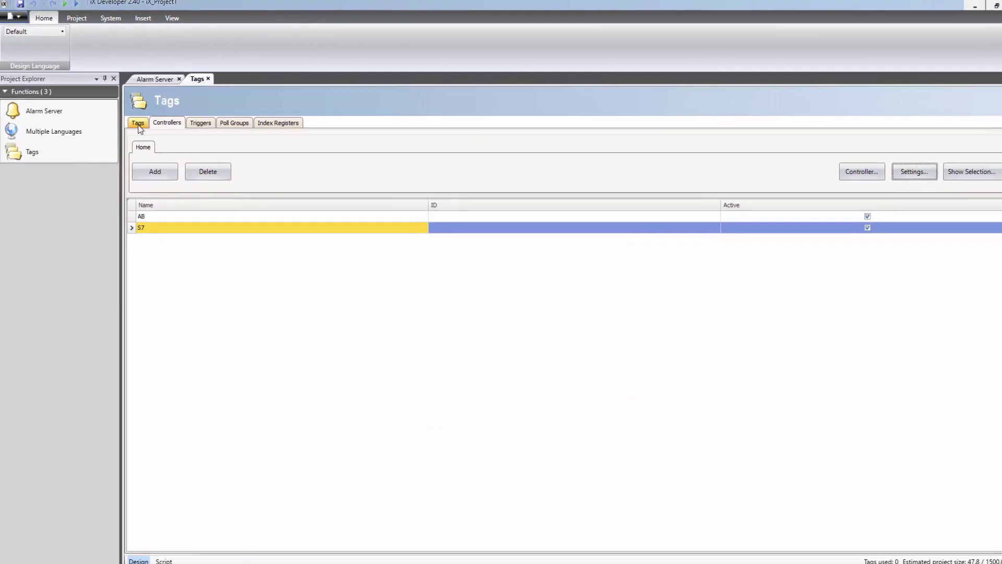
Give Tag1 the AB address _IO_EM_DI_00 and data type BOOL.
left_click(139, 126)
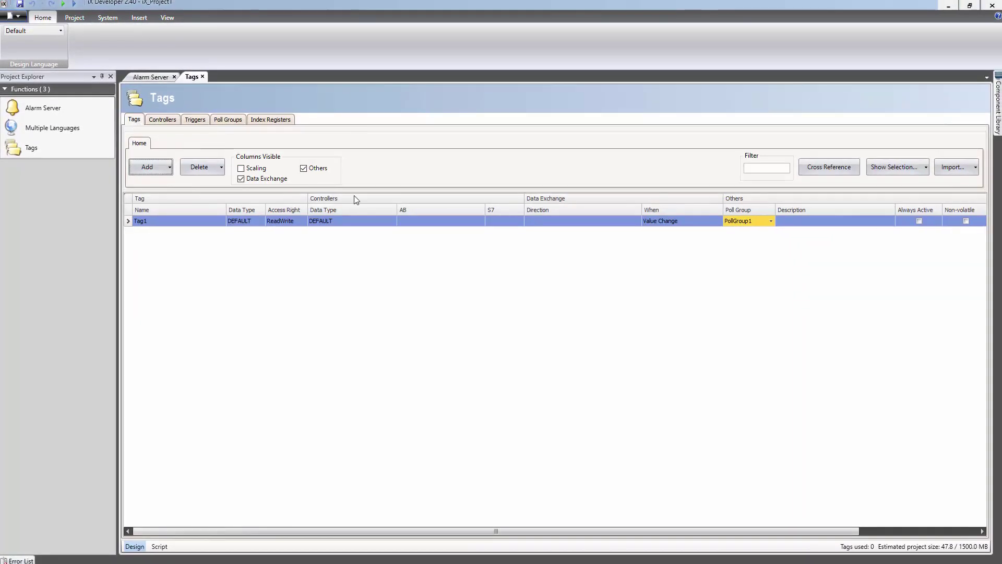
left_click(421, 223)
type("_IO")
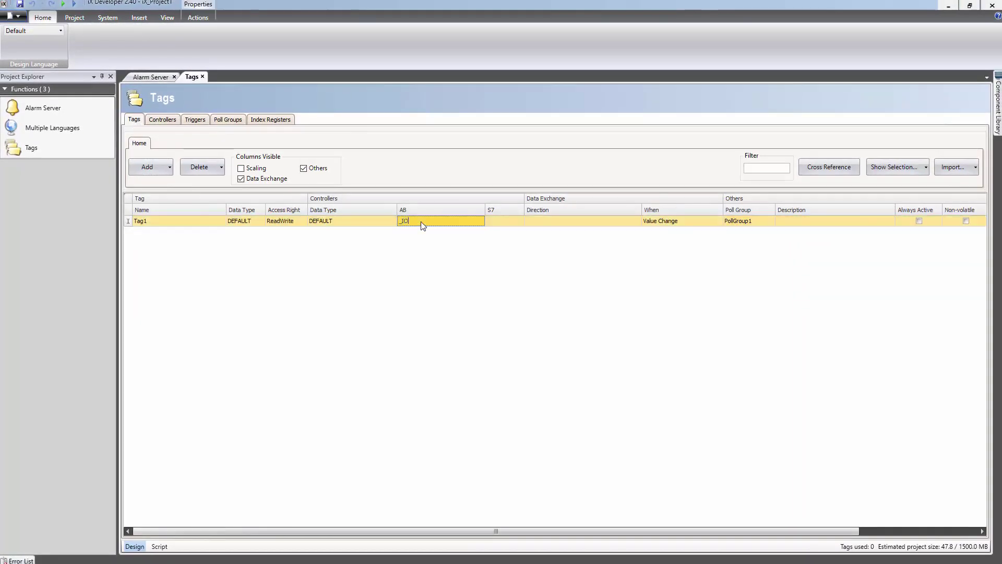
type("_EM_DI_00")
key("Return")
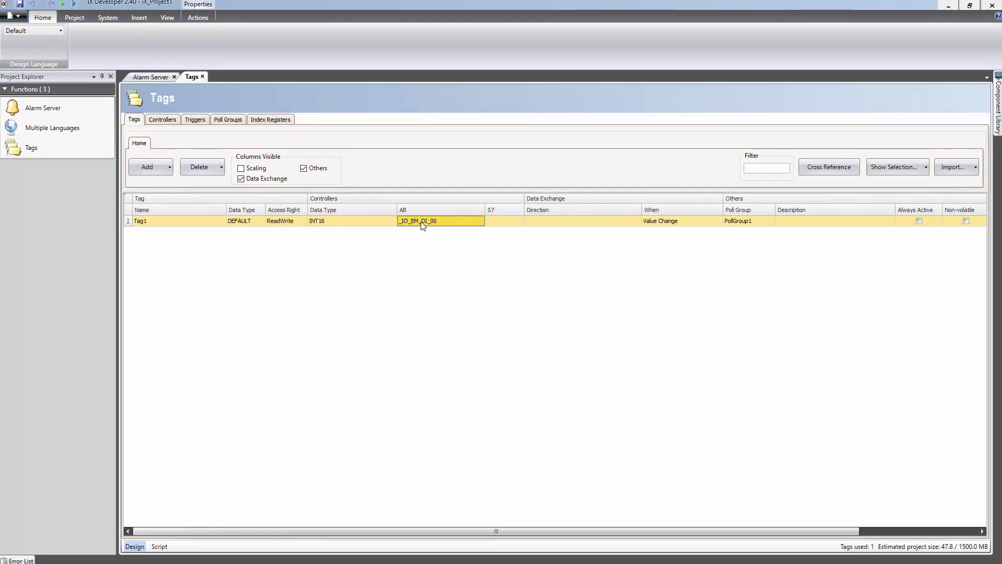
left_click(393, 222)
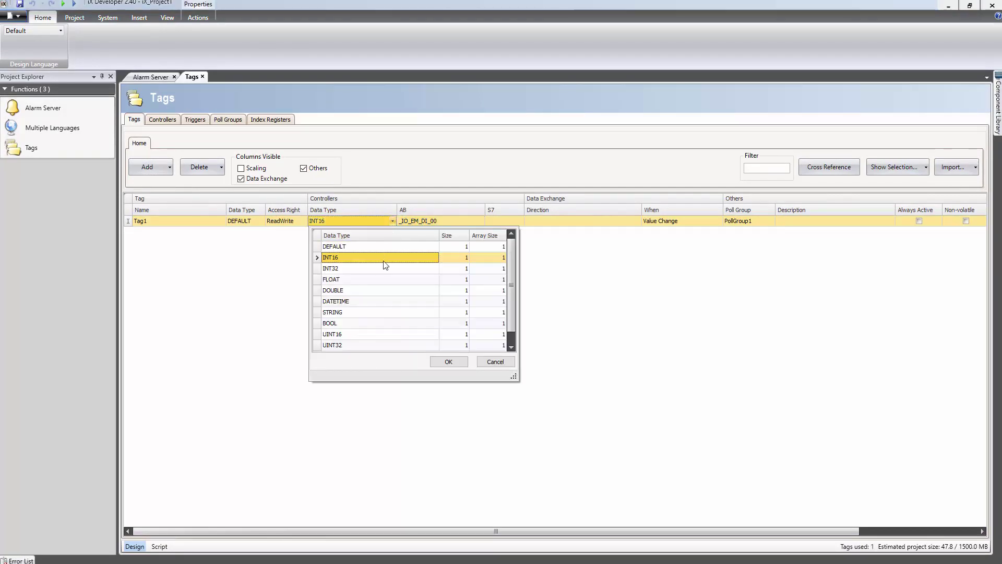
left_click(382, 325)
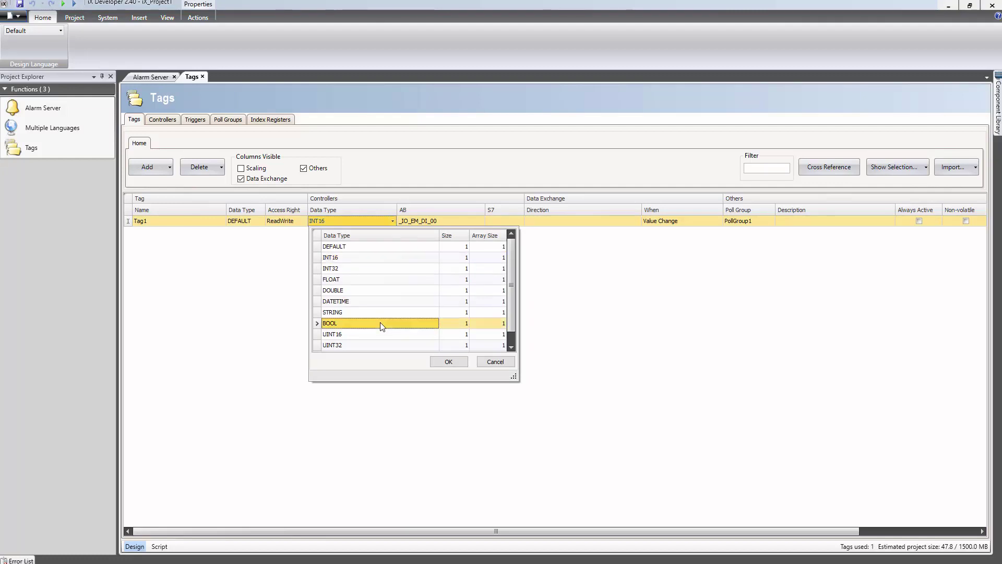
left_click(452, 362)
Set Tag1's S7 address to Q4.0 and its data direction to AB -> S7.
left_click(497, 224)
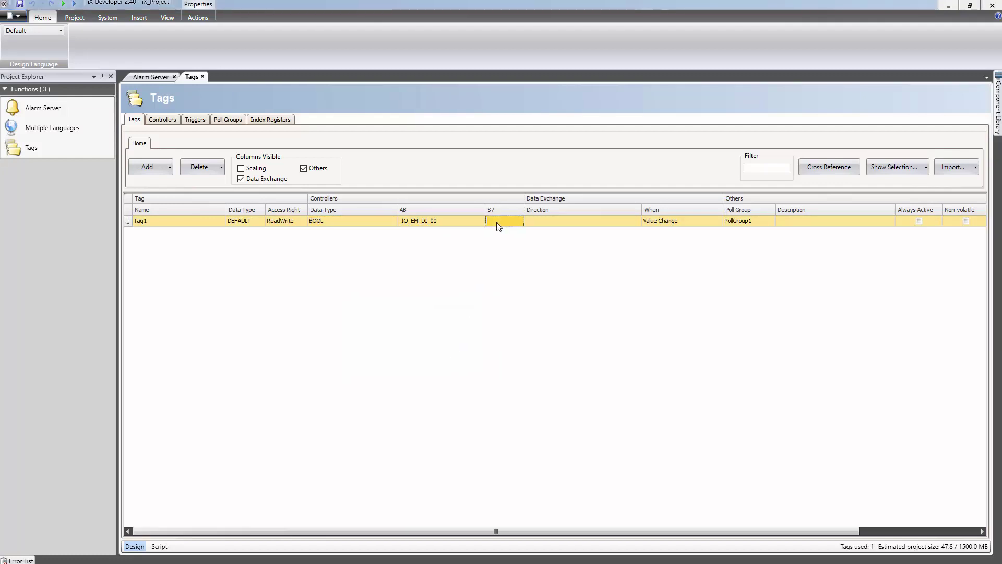
type("Q4.0")
left_click(555, 224)
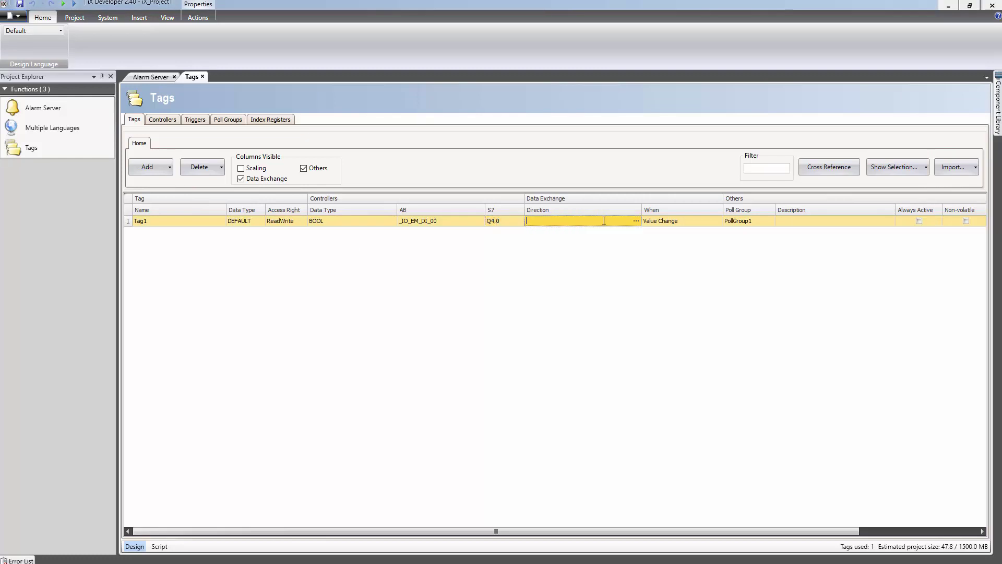
left_click(636, 221)
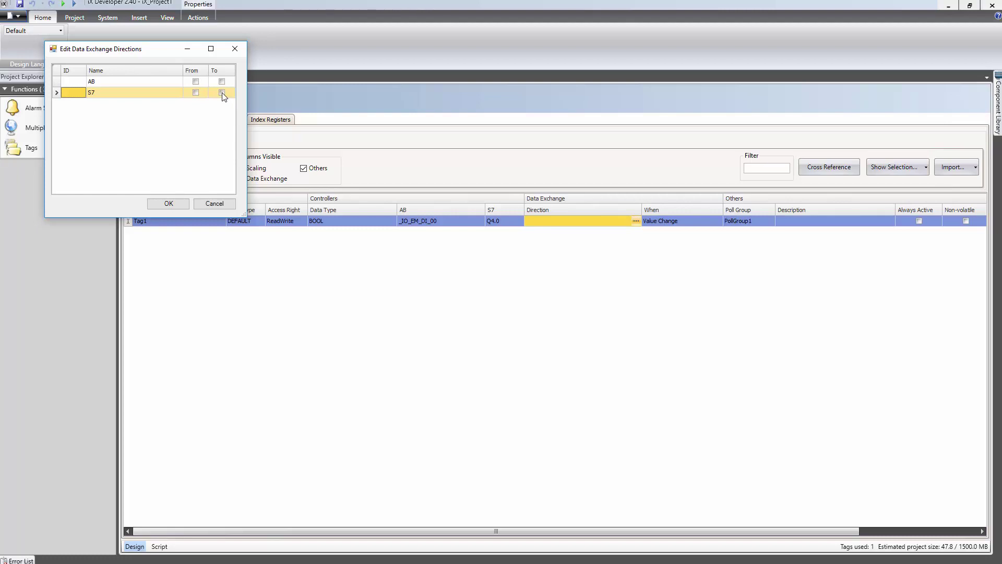
left_click(195, 82)
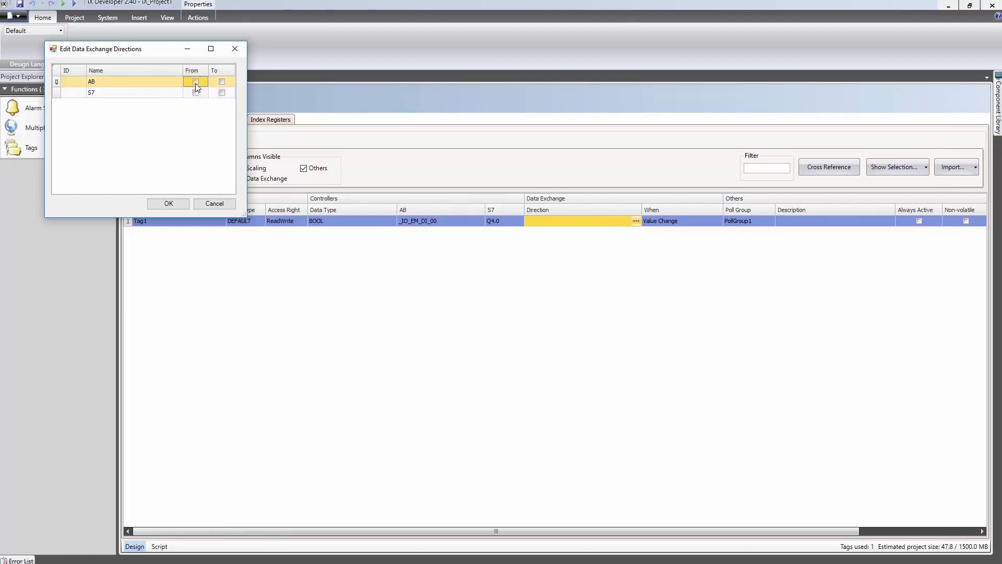
left_click(222, 96)
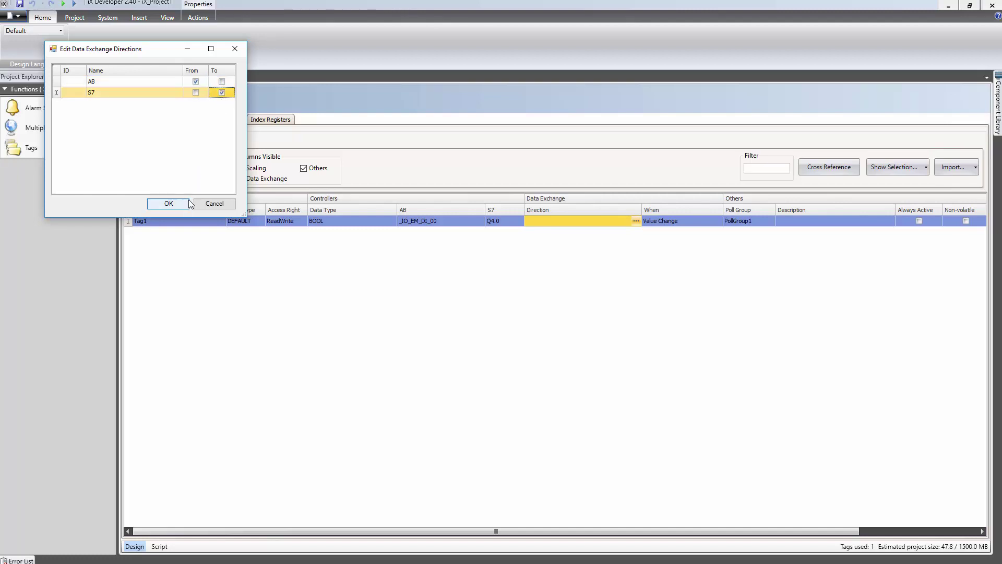
left_click(168, 203)
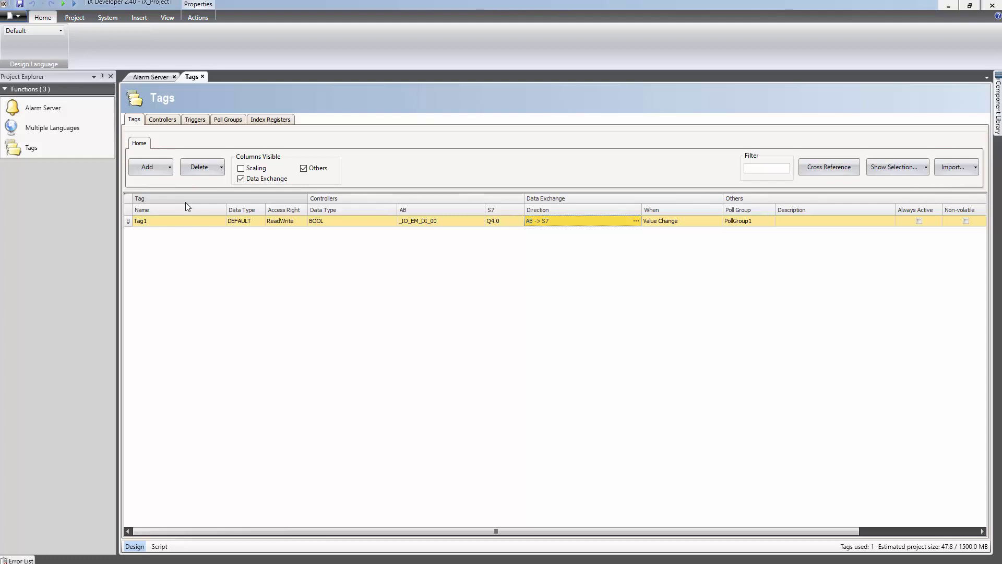
Change PollGroup1's poll interval from 500 to 100, leaving the other poll groups at 500.
left_click(228, 120)
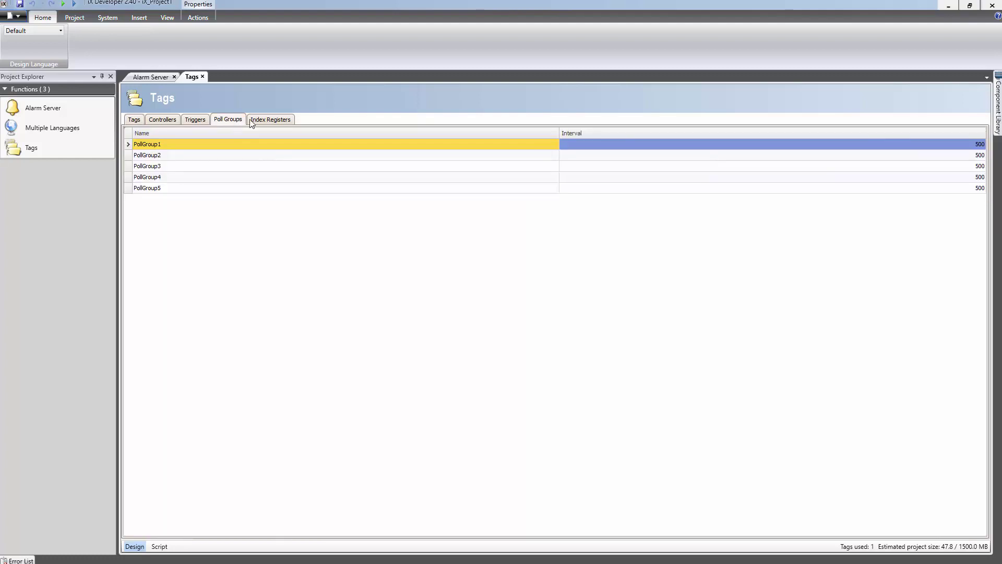
left_click(922, 144)
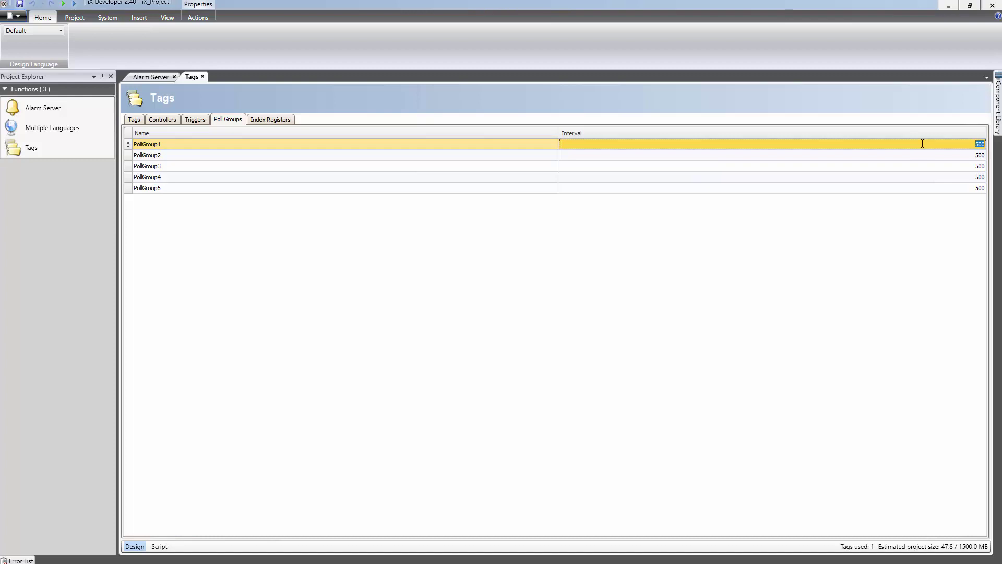
type("10")
key("Return")
left_click(75, 18)
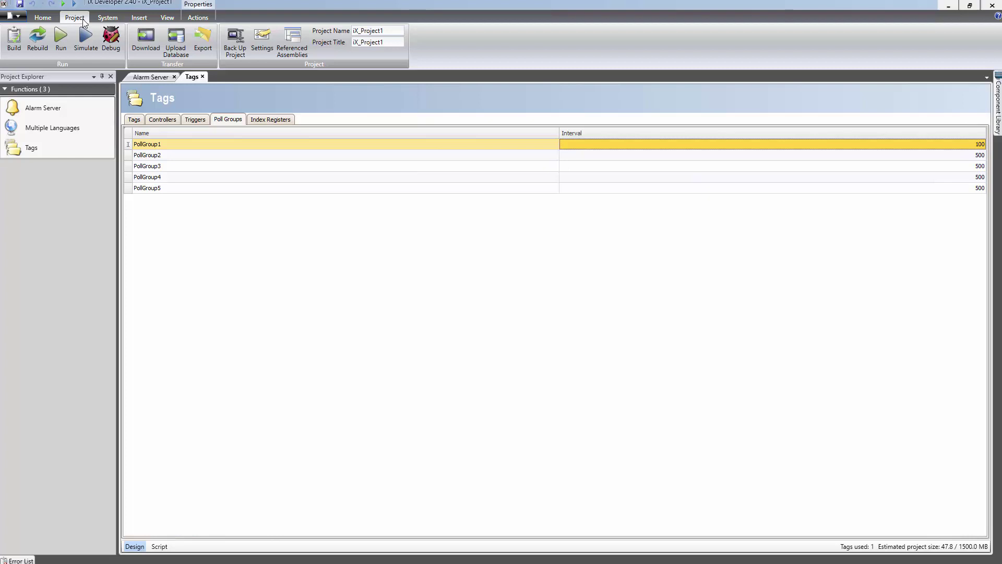
Download iX_Project1 to the BoX2 pro target at 192.168.11.25.
left_click(145, 39)
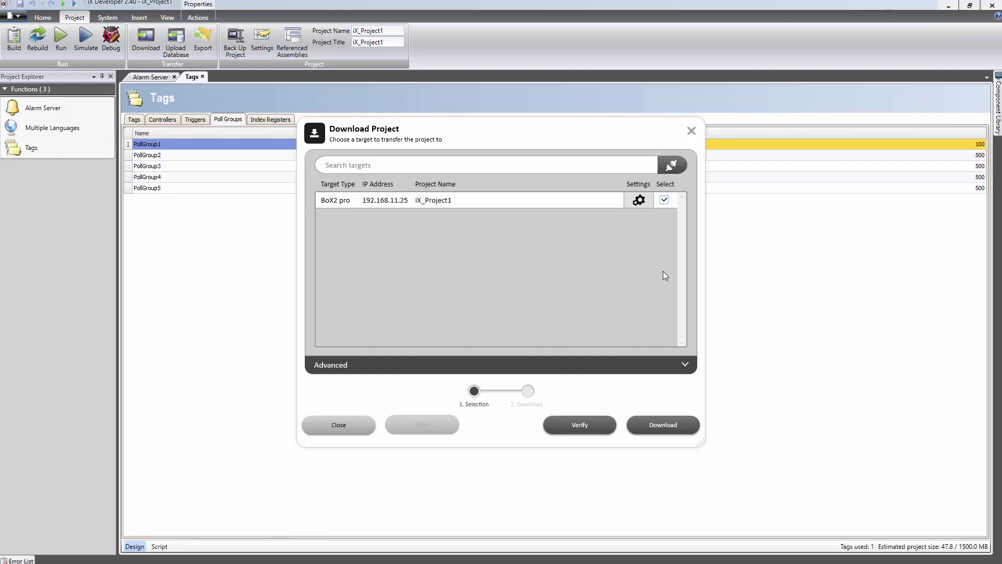
left_click(662, 420)
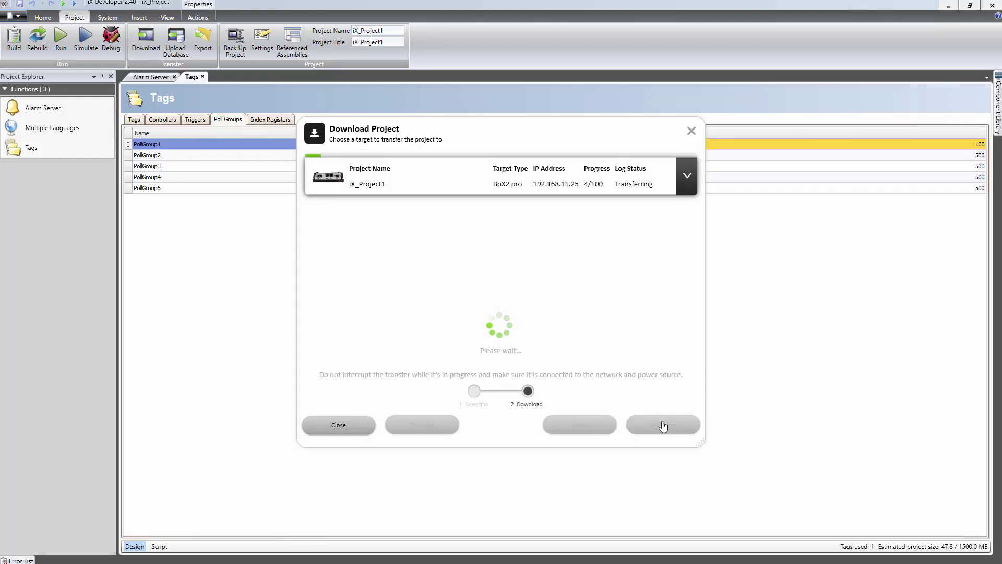